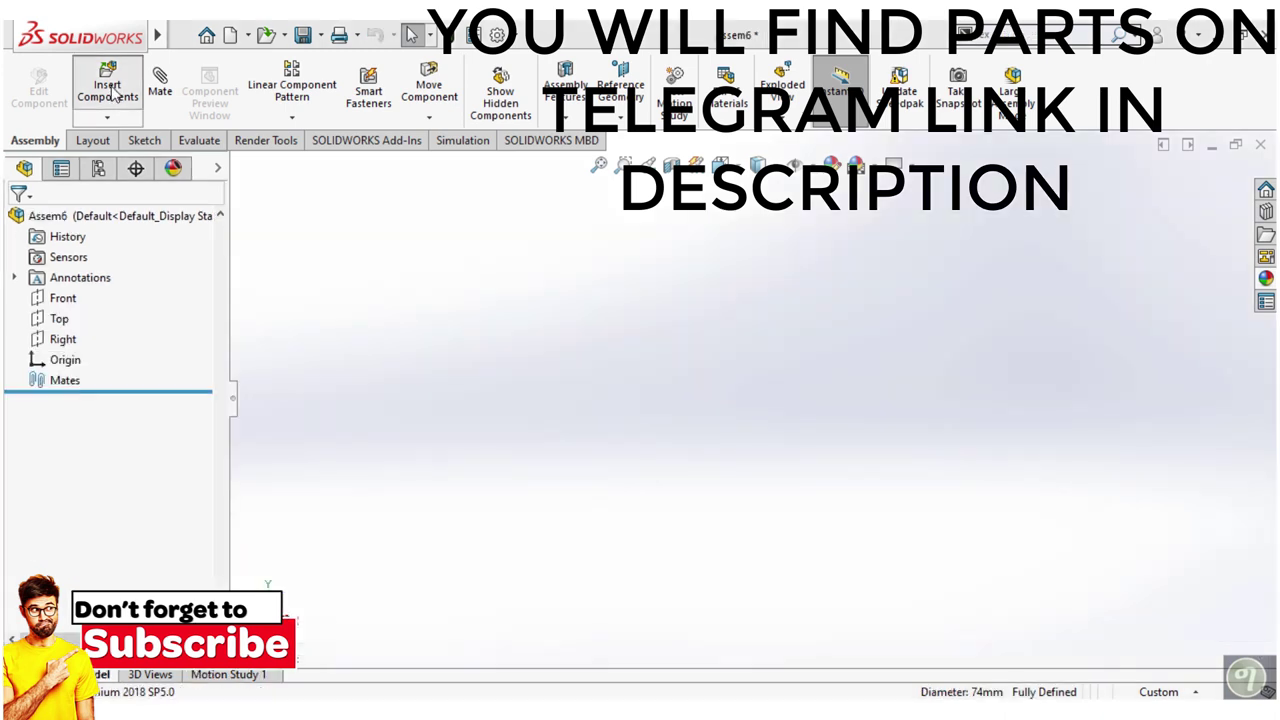
Open Insert Component in the new assembly, listing CUP, inside, outside and tea 33
left_click(110, 90)
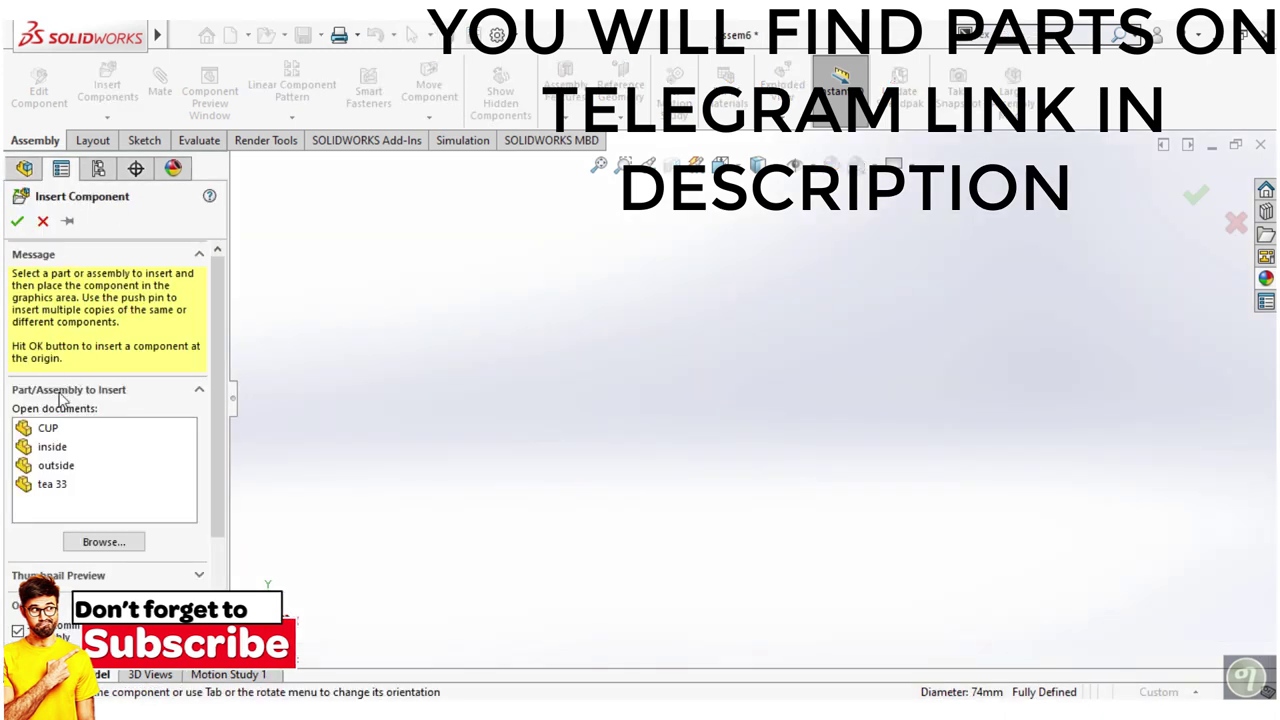
Place the 'inside' glass body as the first component, rotated 90° about Y twice
left_click(52, 447)
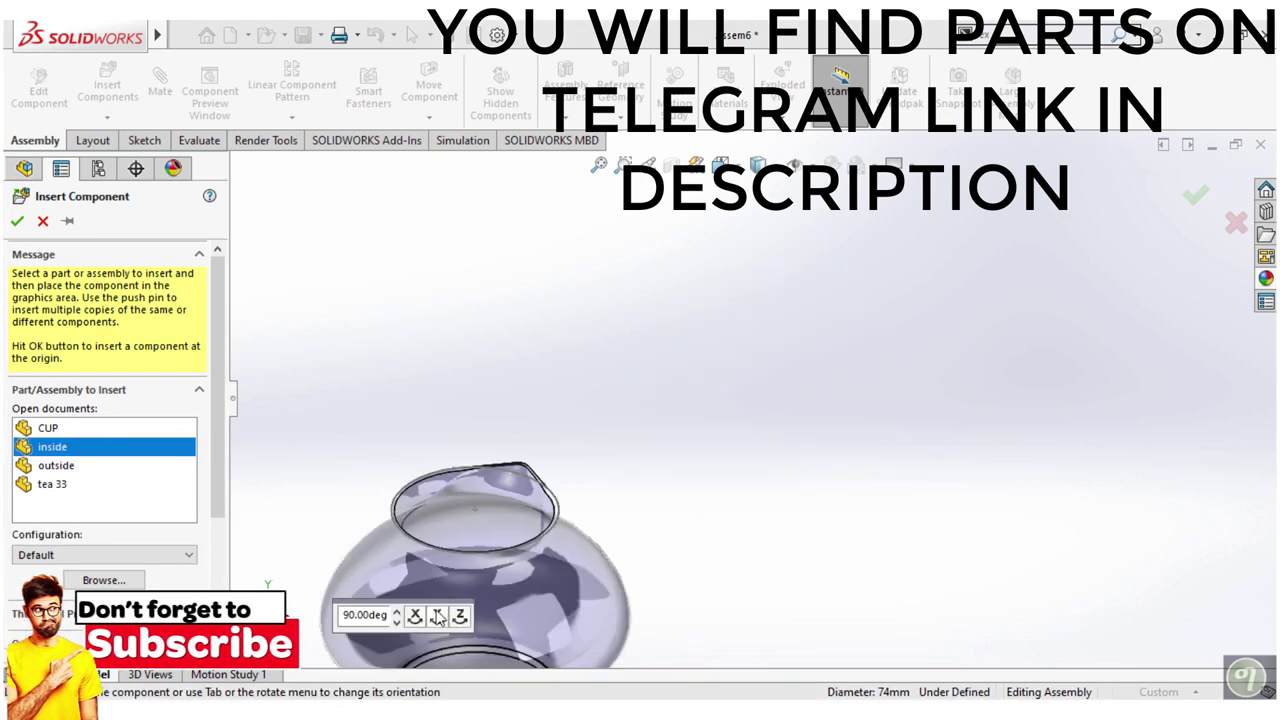
left_click(437, 616)
left_click(437, 616)
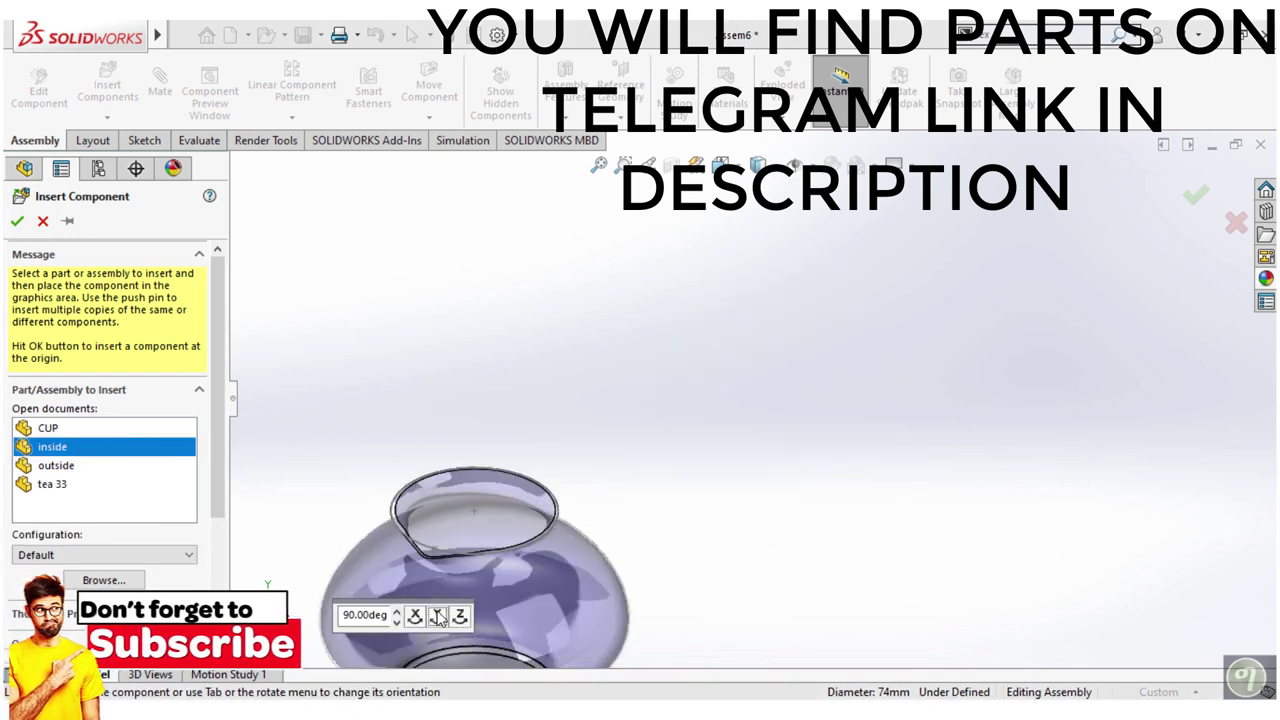
left_click(781, 382)
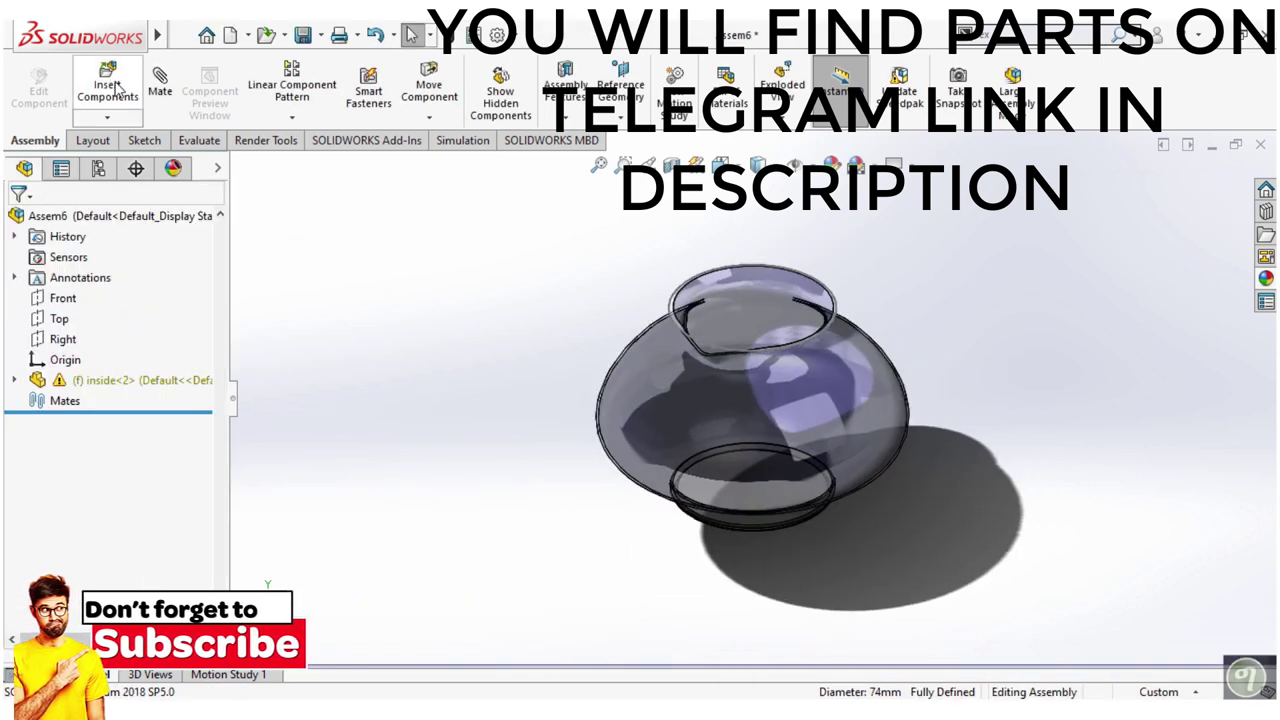
Insert the 'outside' gold shell beside the glass body, rotated about Y in 90° steps
left_click(110, 86)
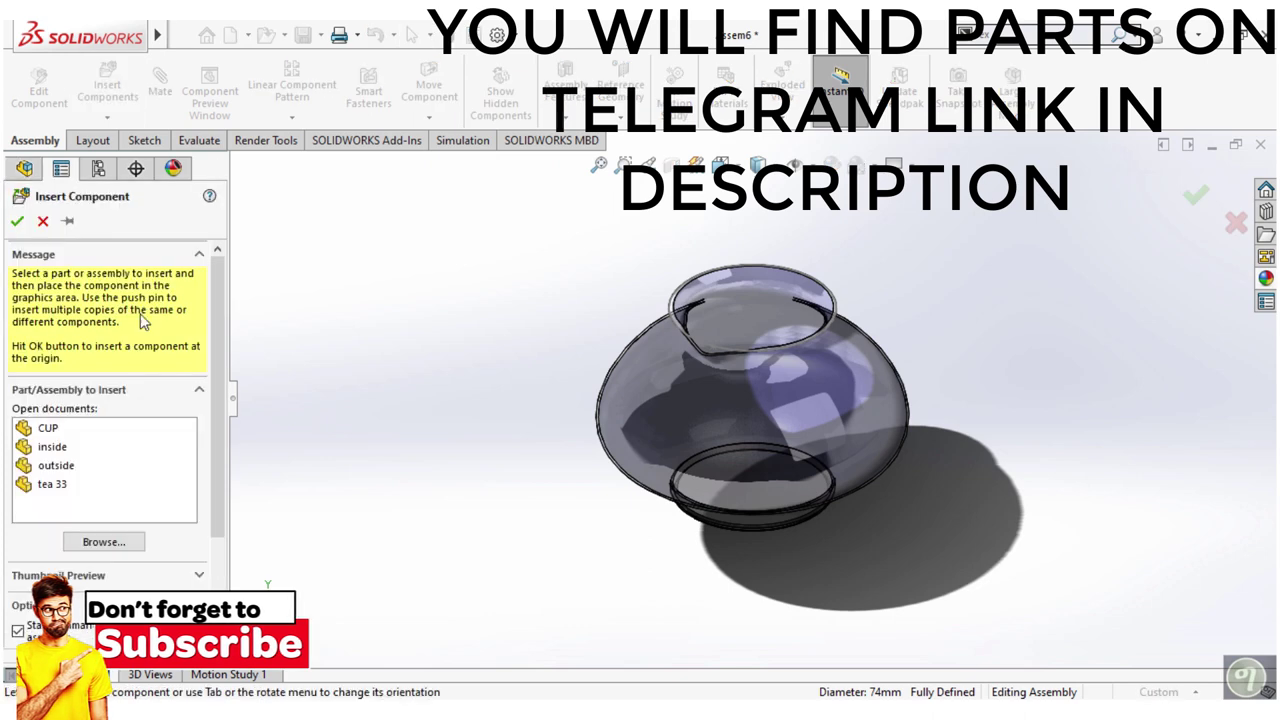
left_click(56, 466)
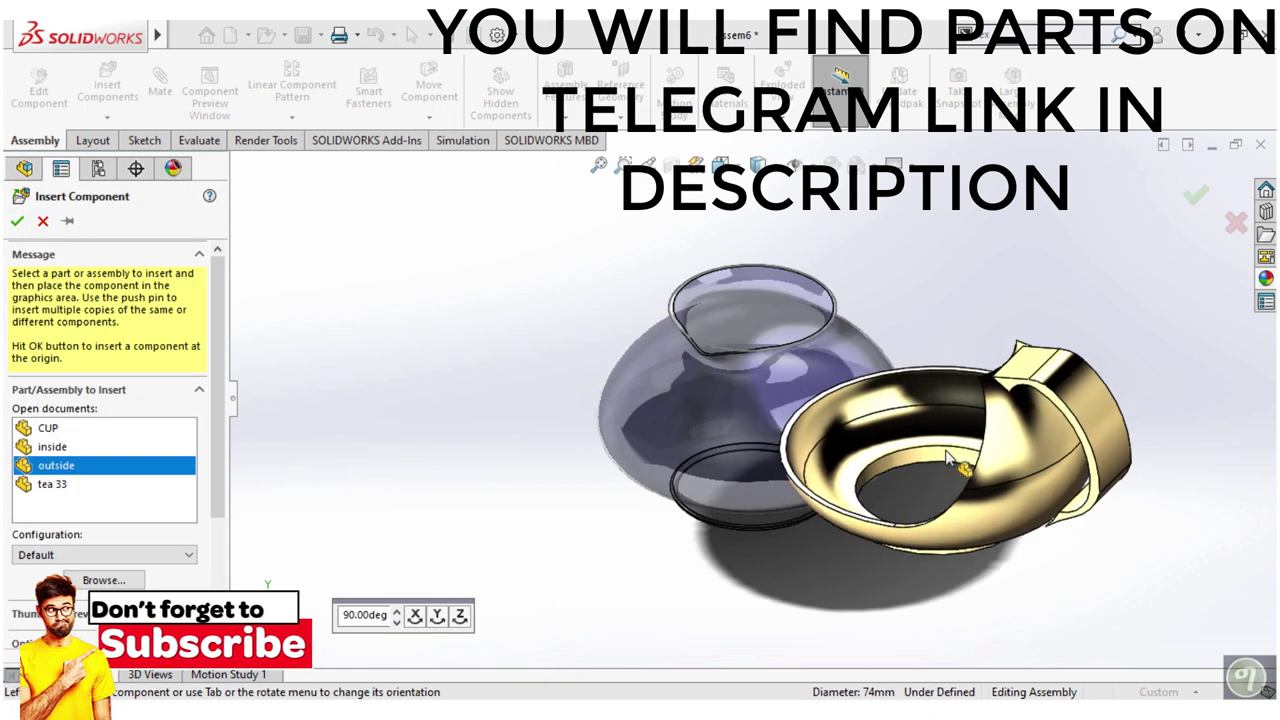
left_click(437, 615)
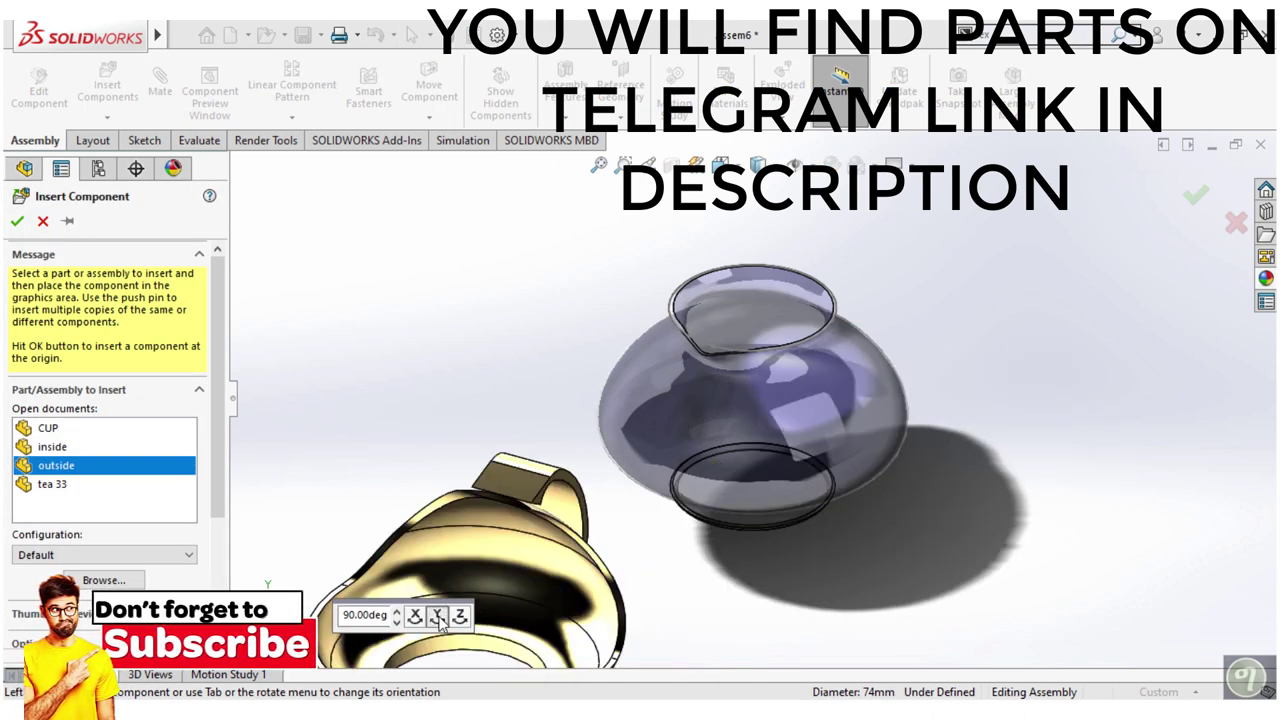
left_click(437, 615)
left_click(437, 615)
left_click(437, 615)
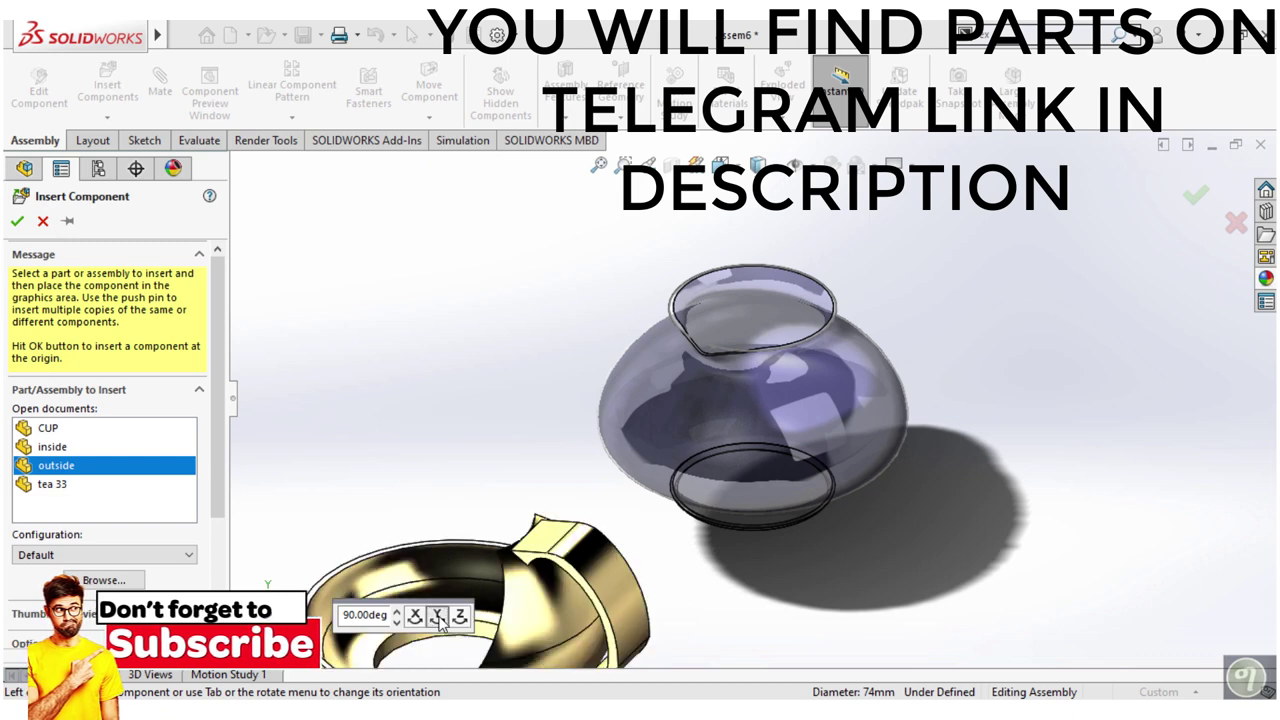
left_click(437, 615)
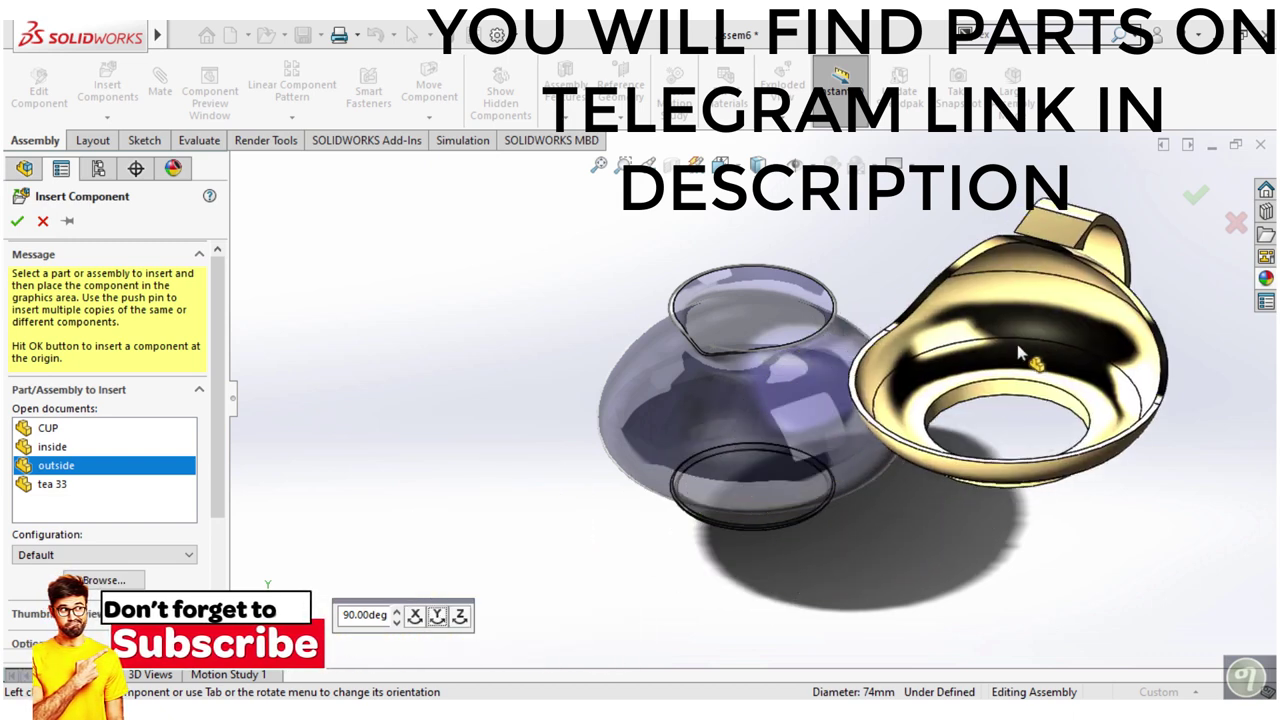
left_click(1105, 407)
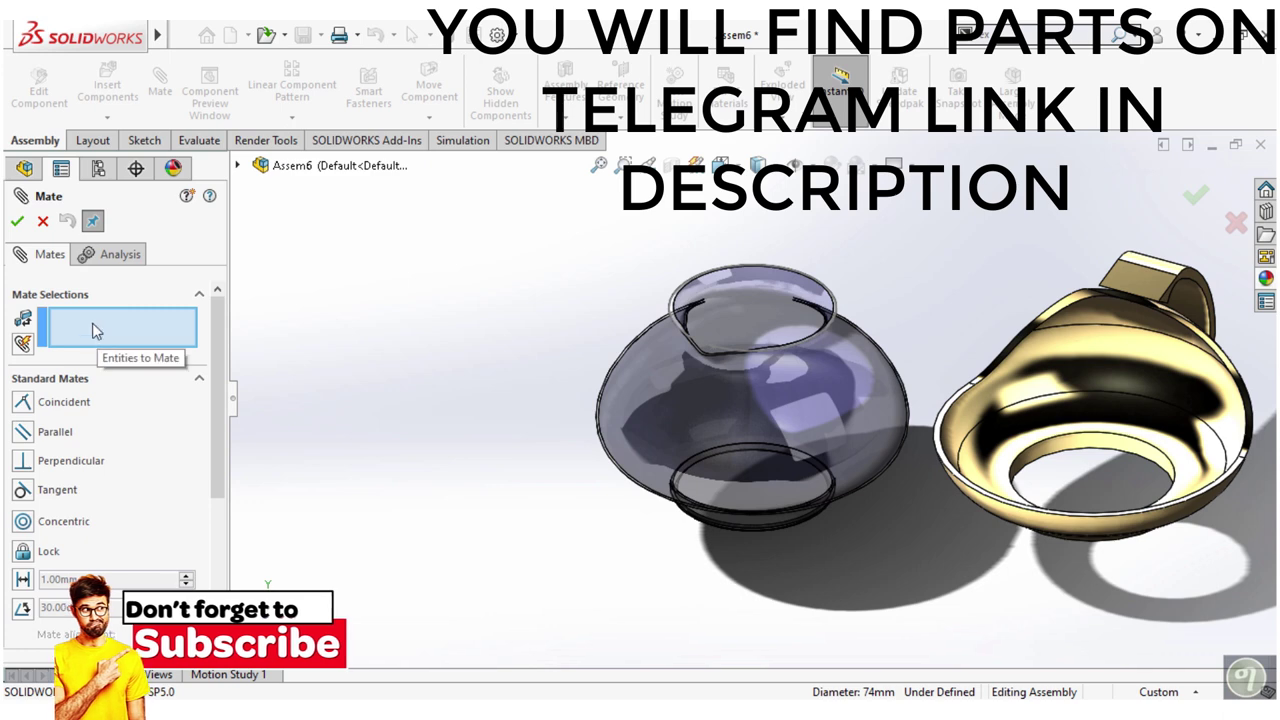
Cancel the mate and place the 'tea 33' ring left of the glass body
left_click(43, 221)
left_click(100, 95)
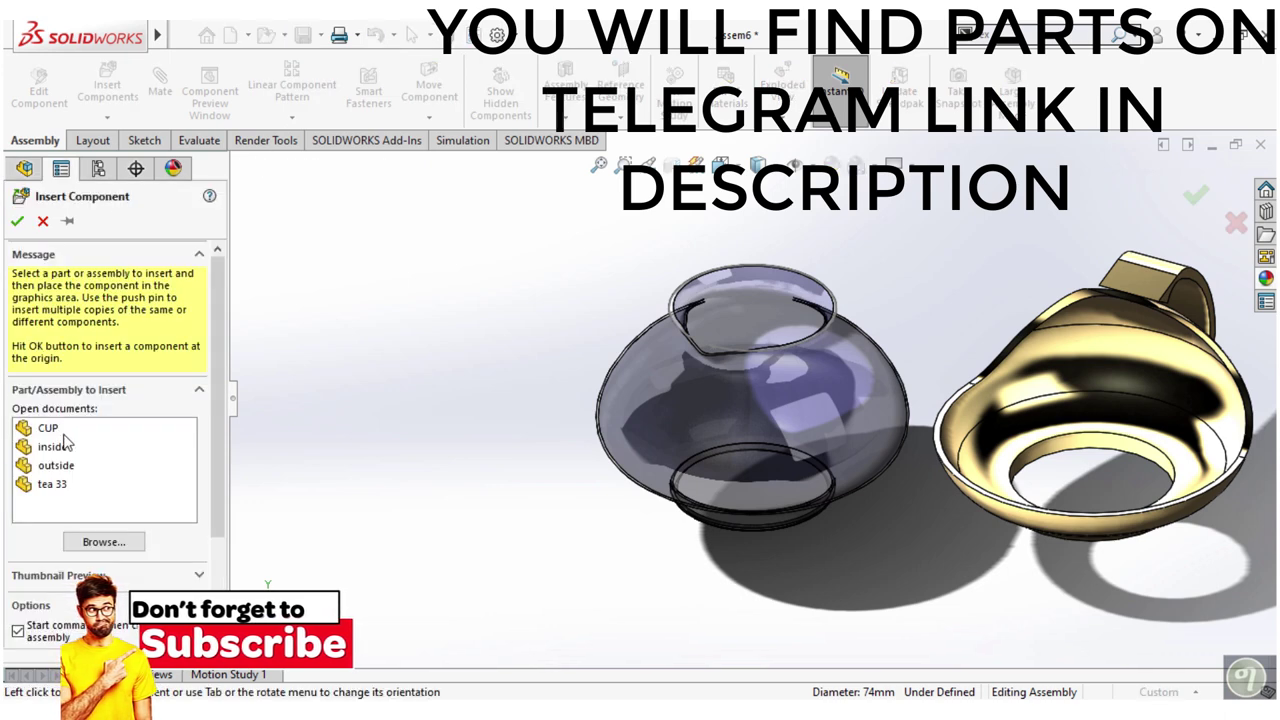
left_click(48, 486)
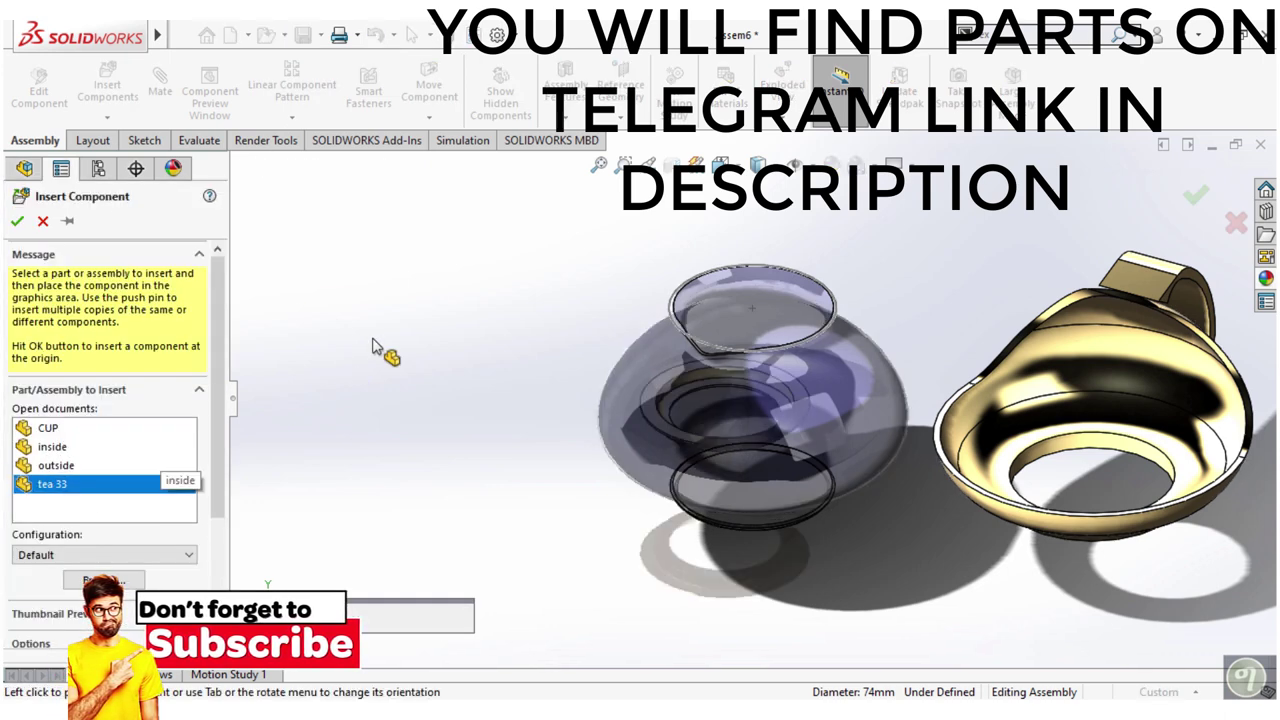
left_click(418, 336)
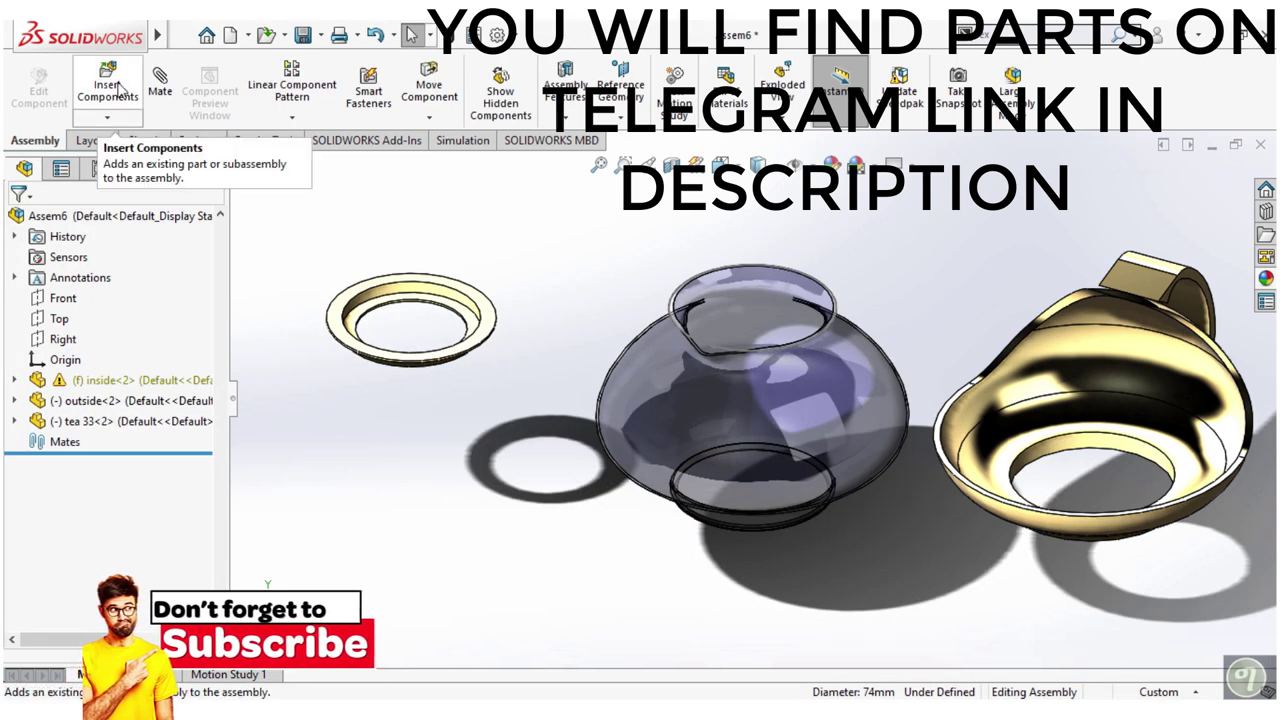
Place the 'CUP' lid with knob just above the ring
left_click(110, 88)
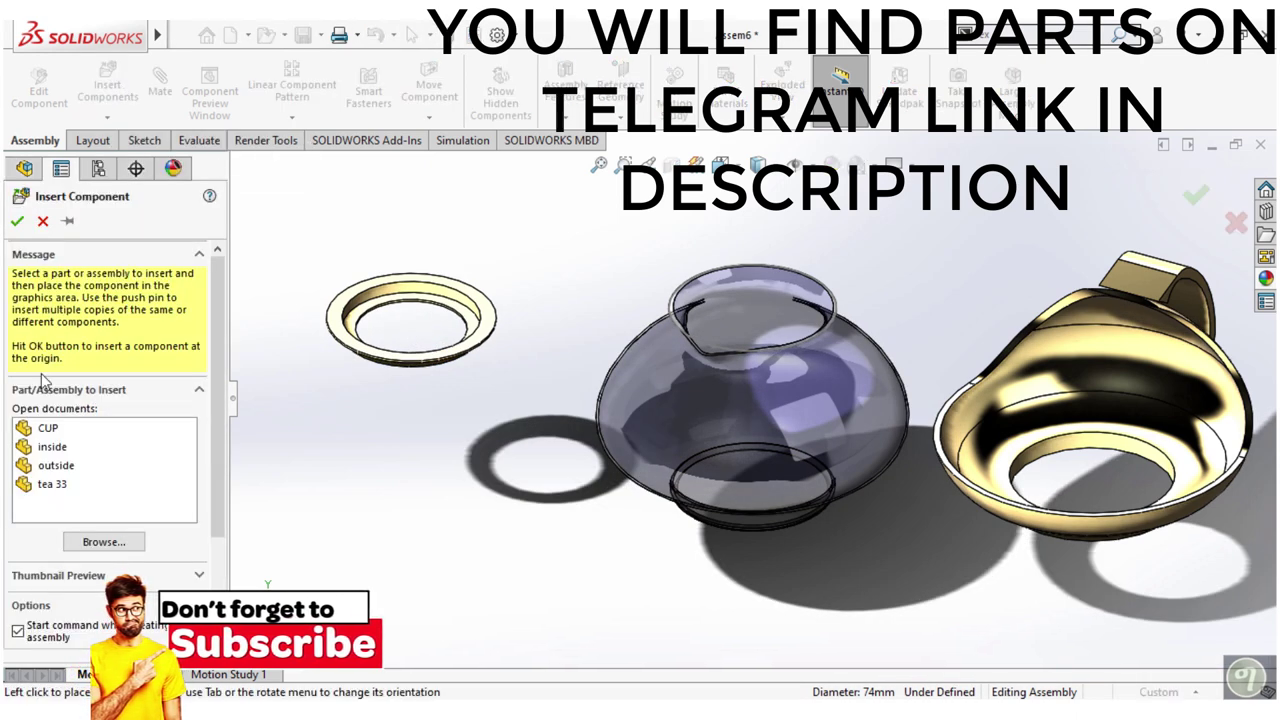
left_click(48, 428)
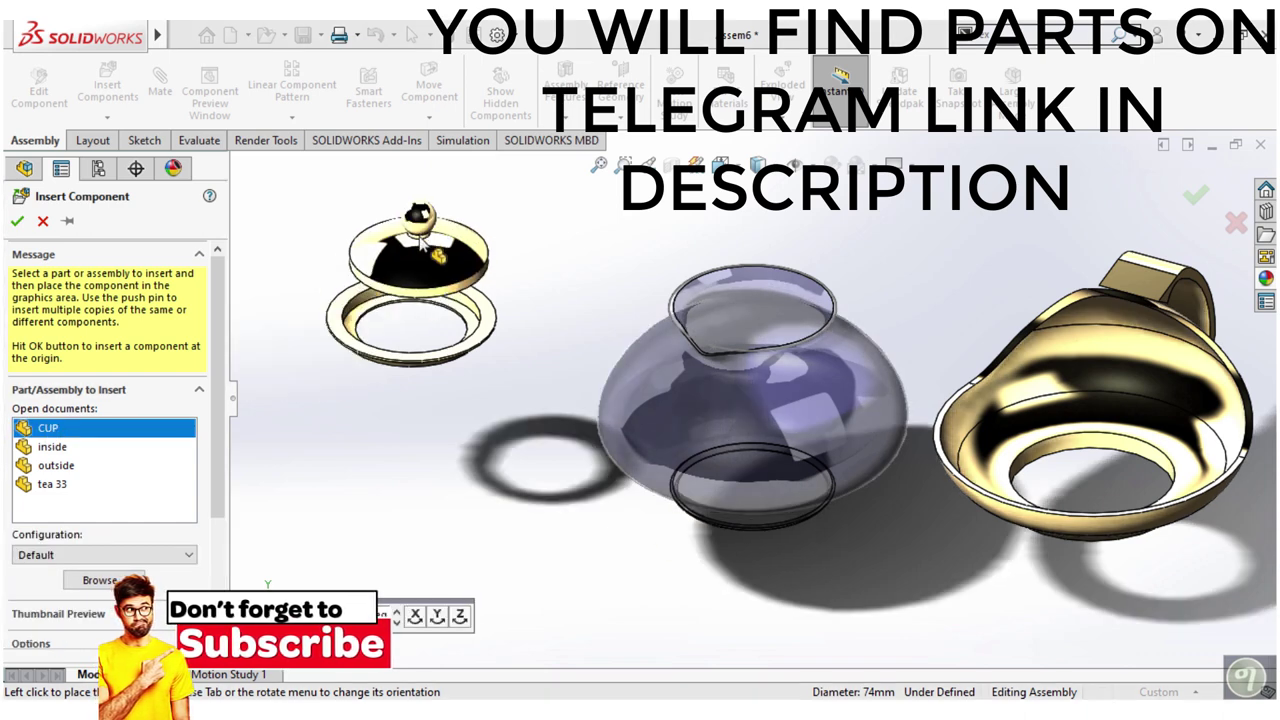
left_click(424, 242)
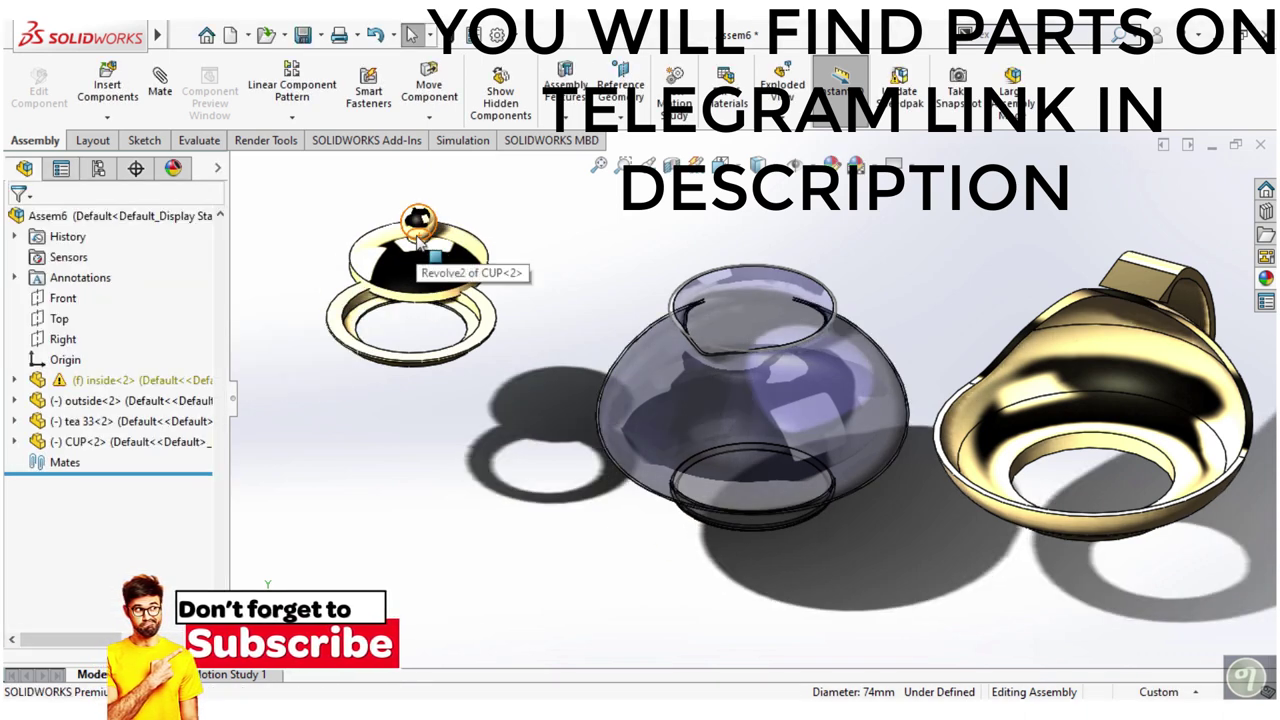
Mate the CUP lid's round face concentric with the tea 33 ring
scroll(418, 242, "down", 3)
scroll(418, 242, "down", 1)
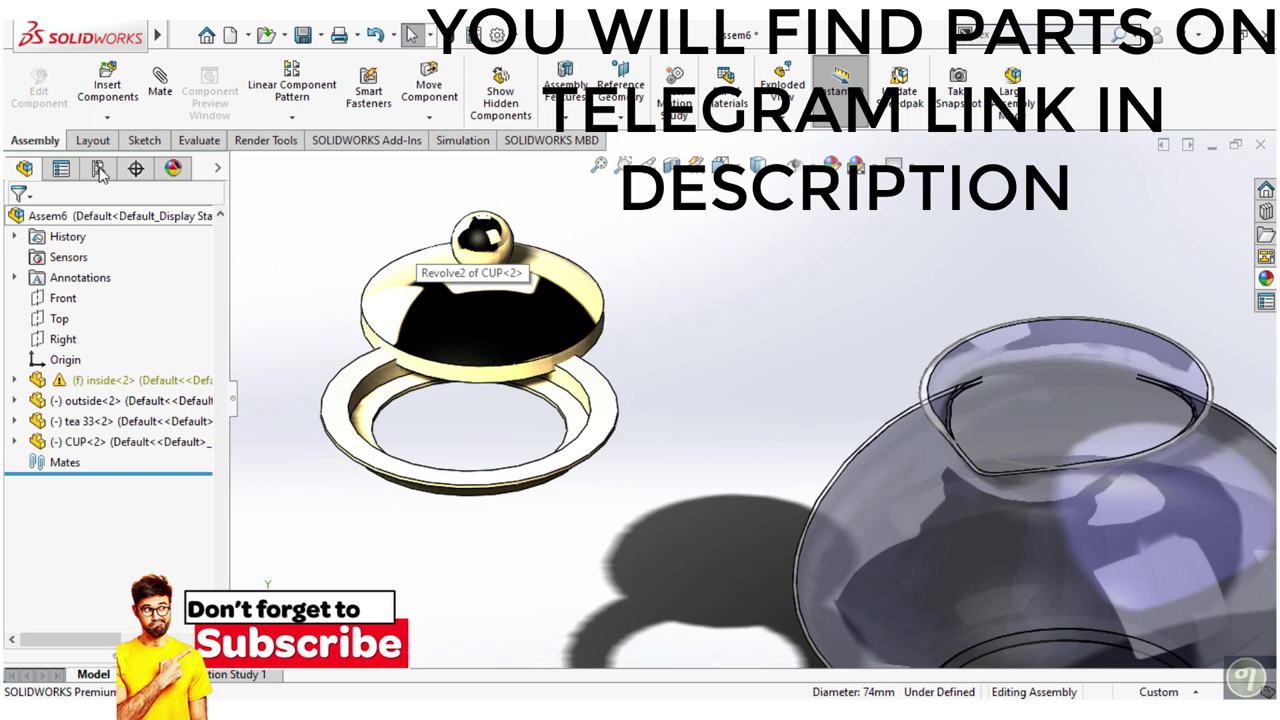
left_click(160, 90)
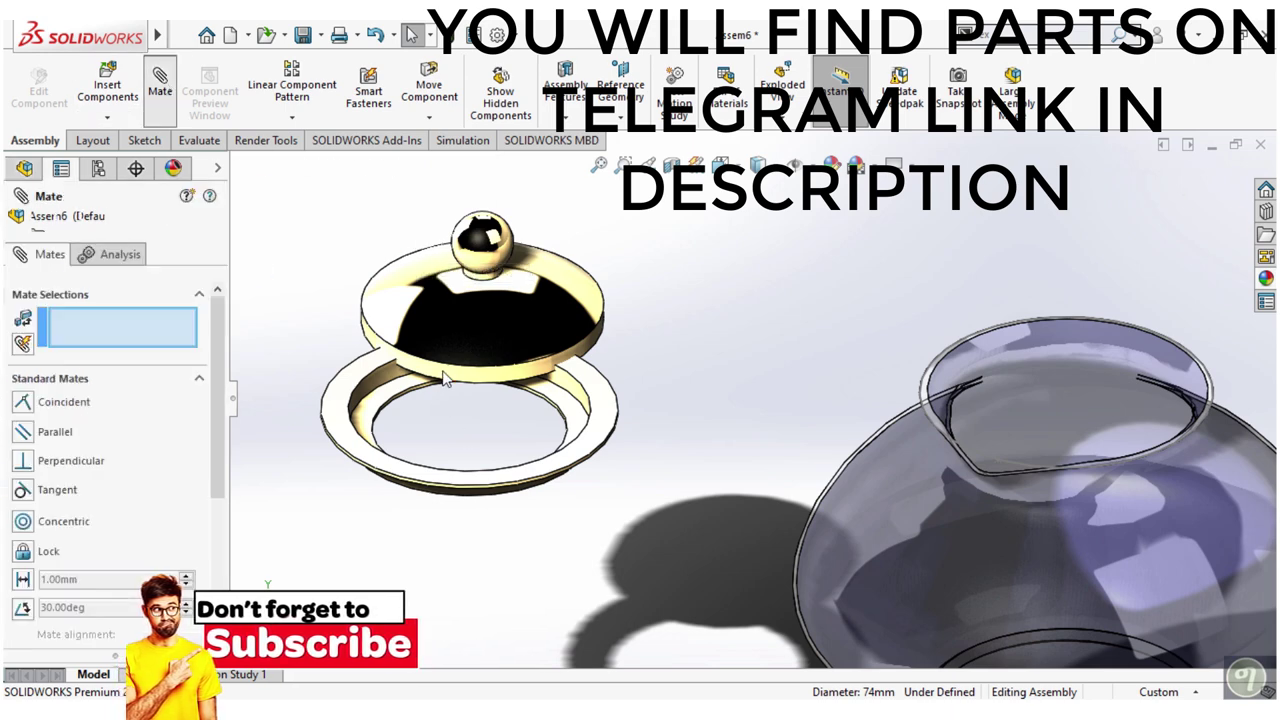
left_click(457, 372)
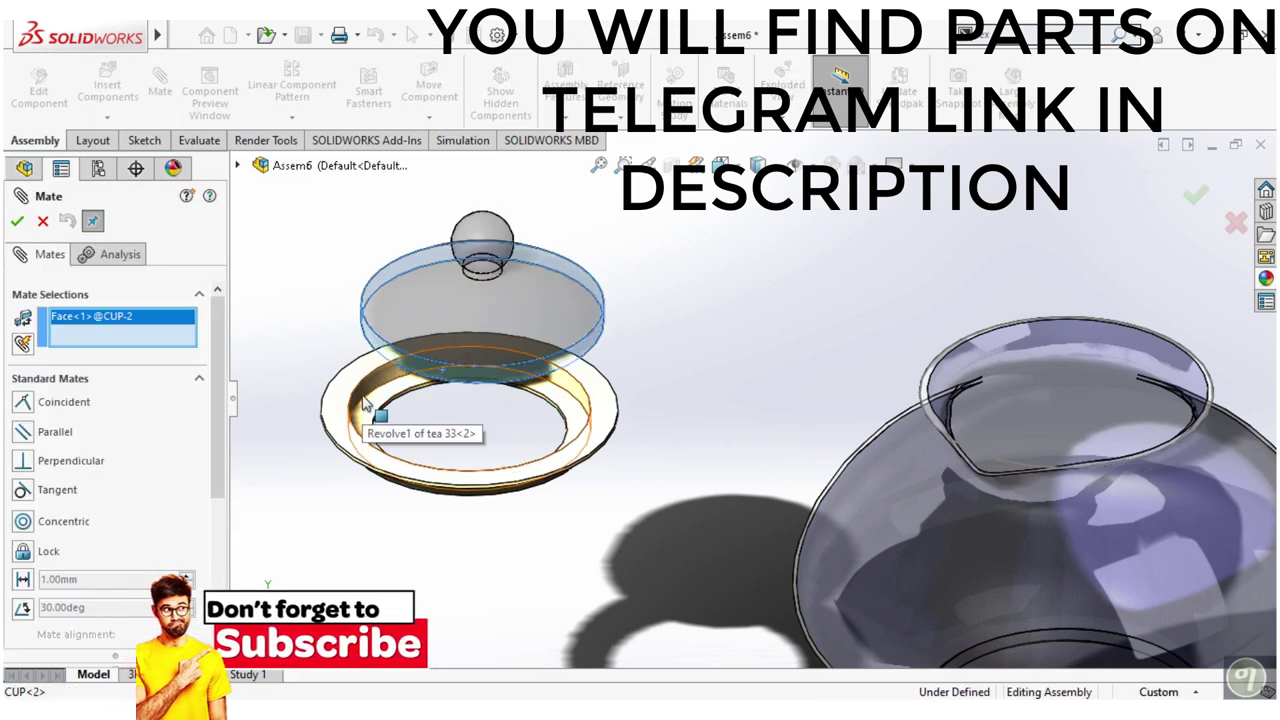
left_click(362, 415)
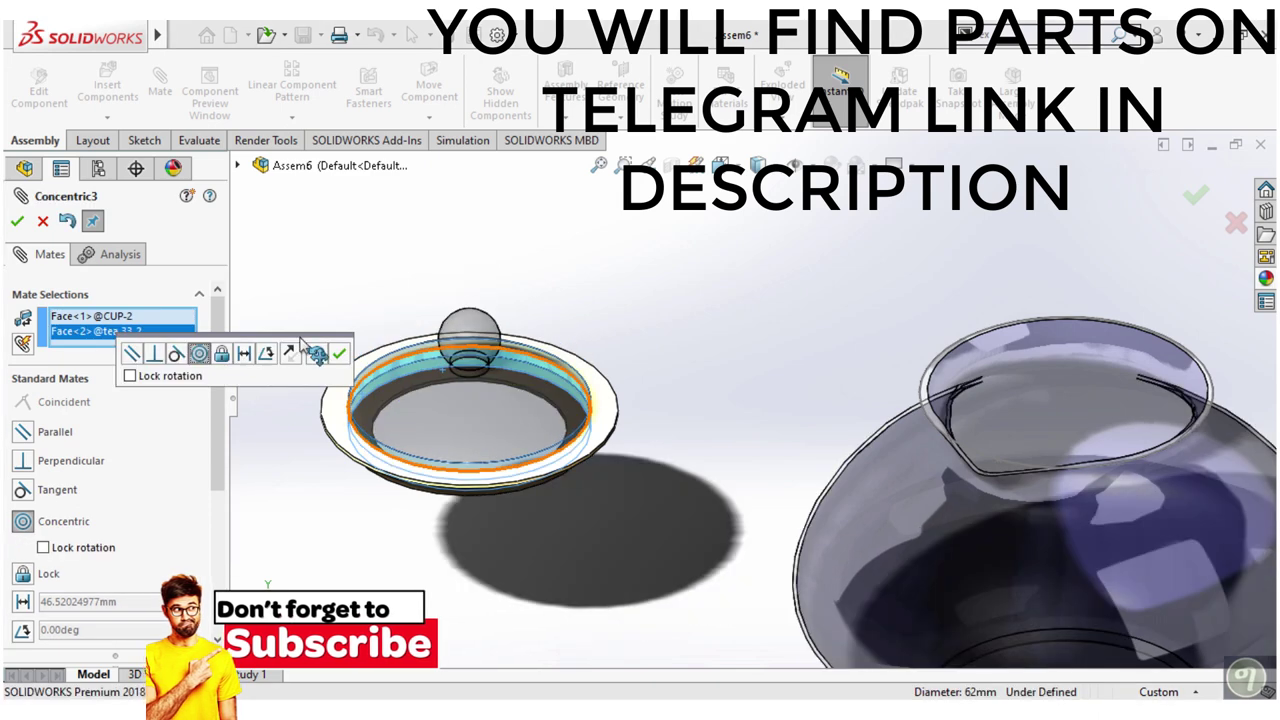
left_click(340, 356)
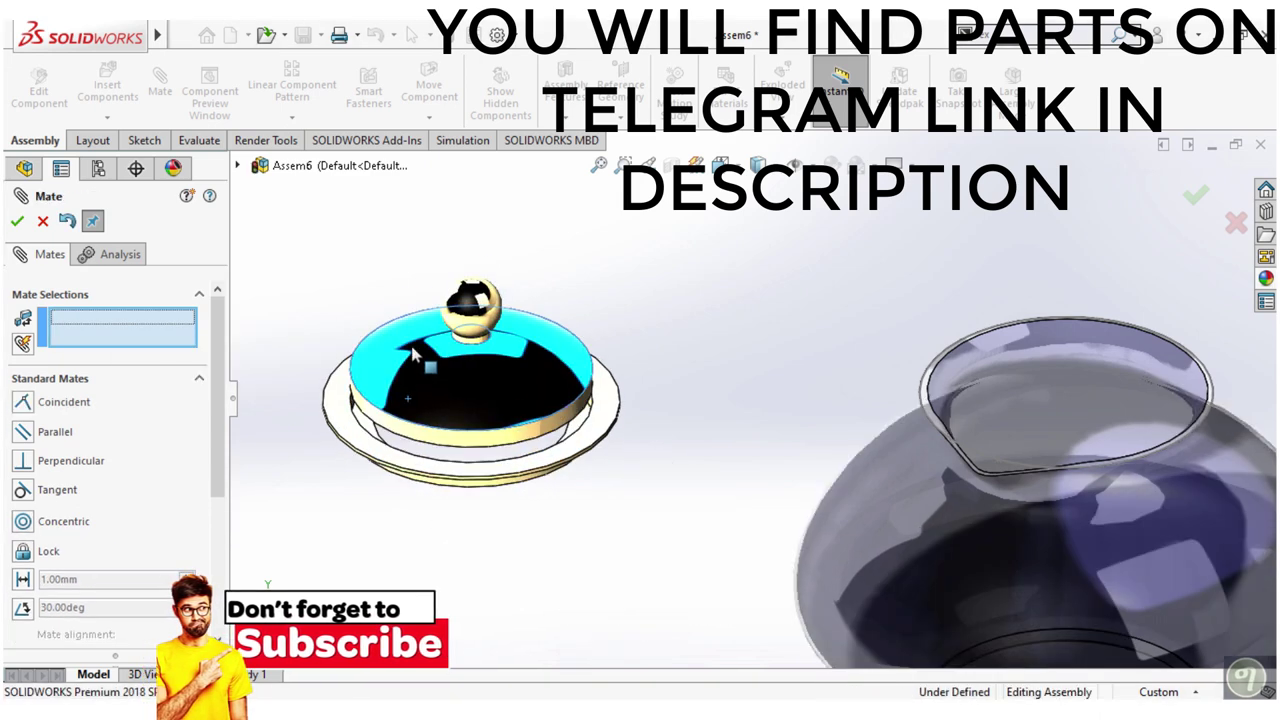
Clear the selections and mate the dome's bottom edge coincident with the ring's inner edge
scroll(408, 388, "down", 2)
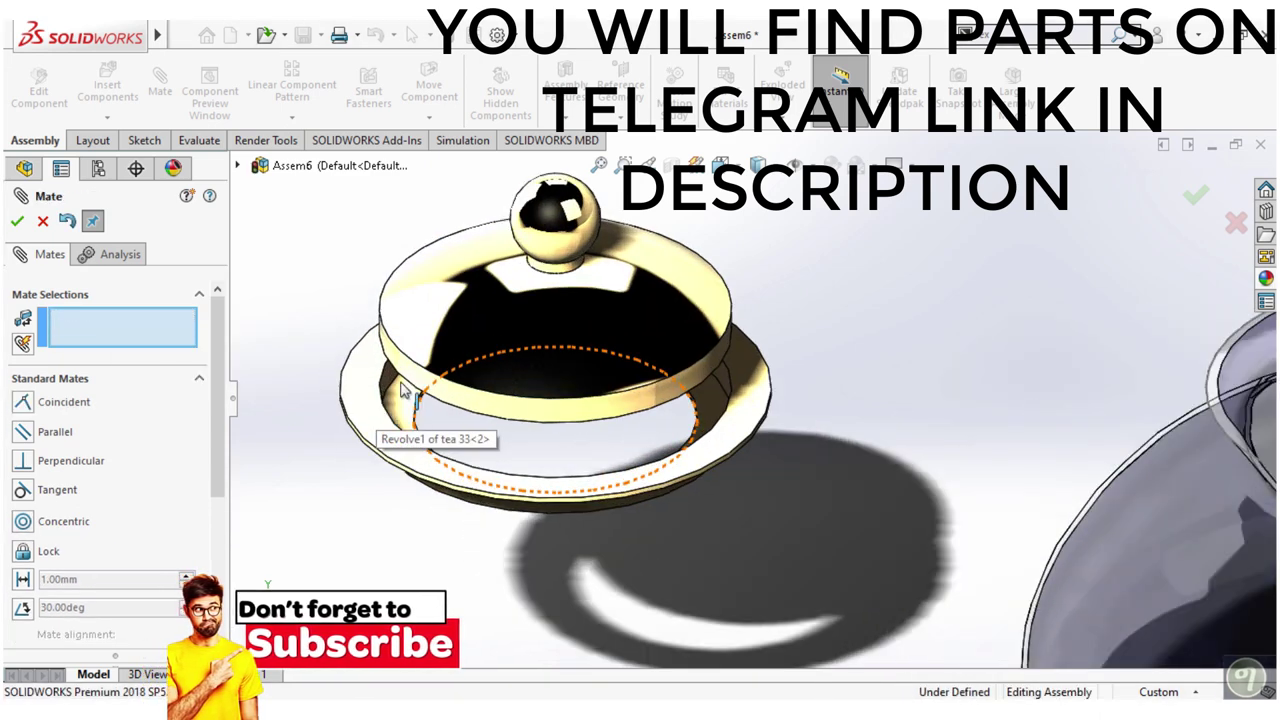
left_click(408, 388)
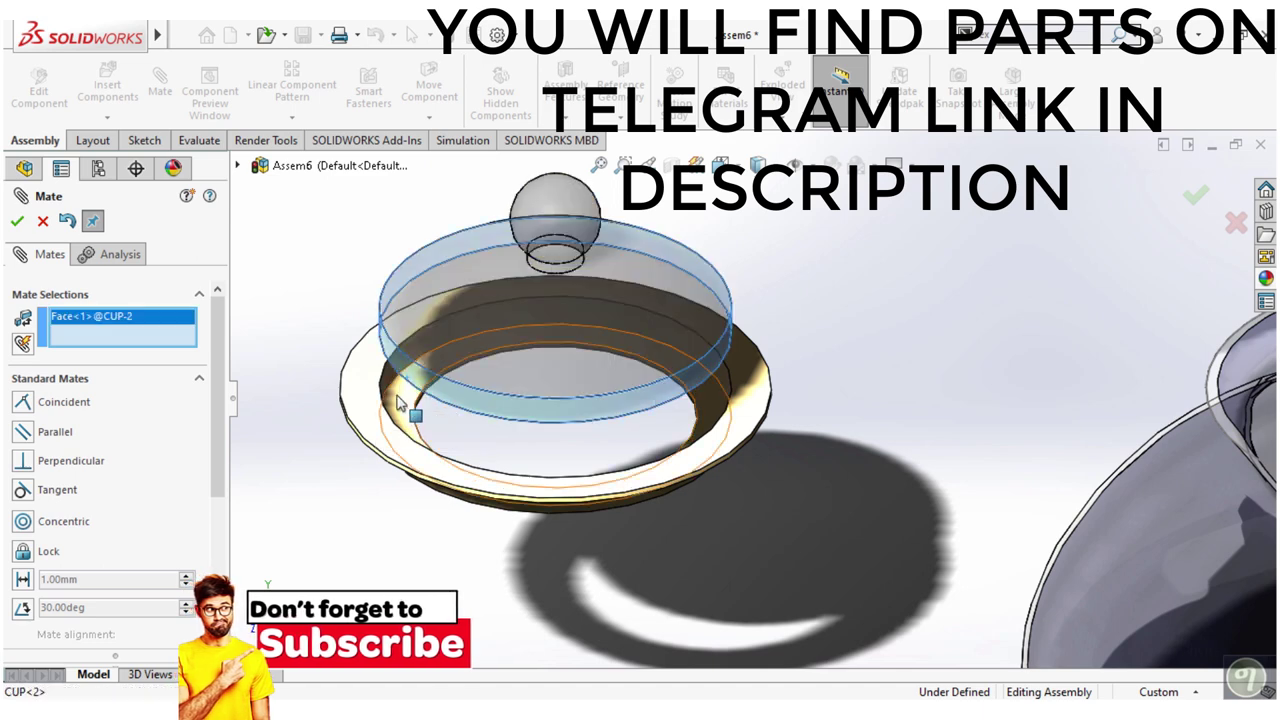
right_click(160, 318)
left_click(190, 331)
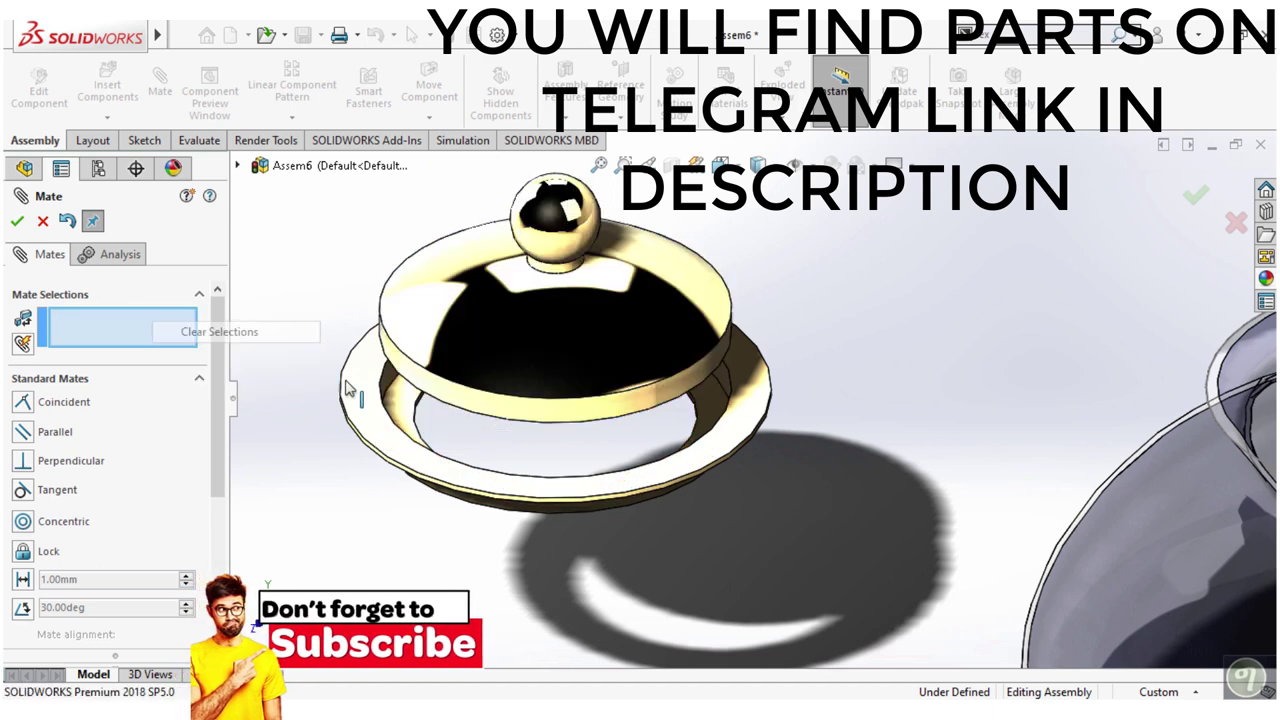
left_click(416, 396)
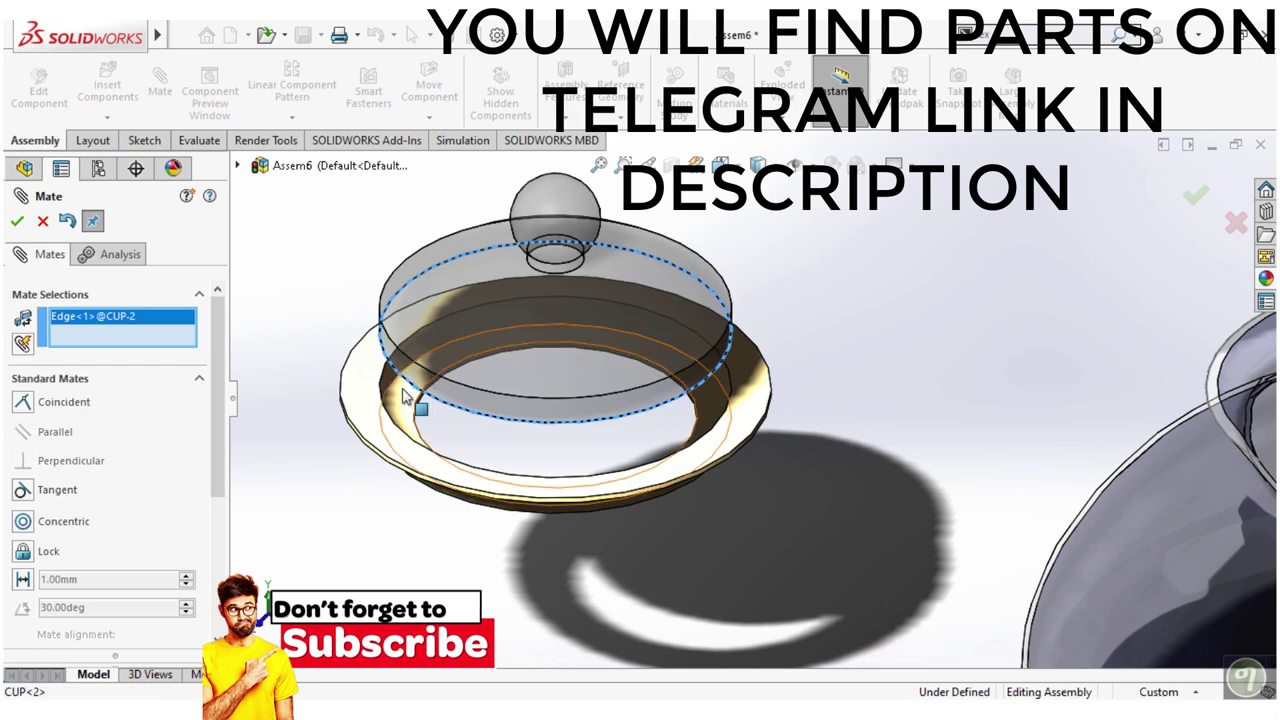
left_click(390, 398)
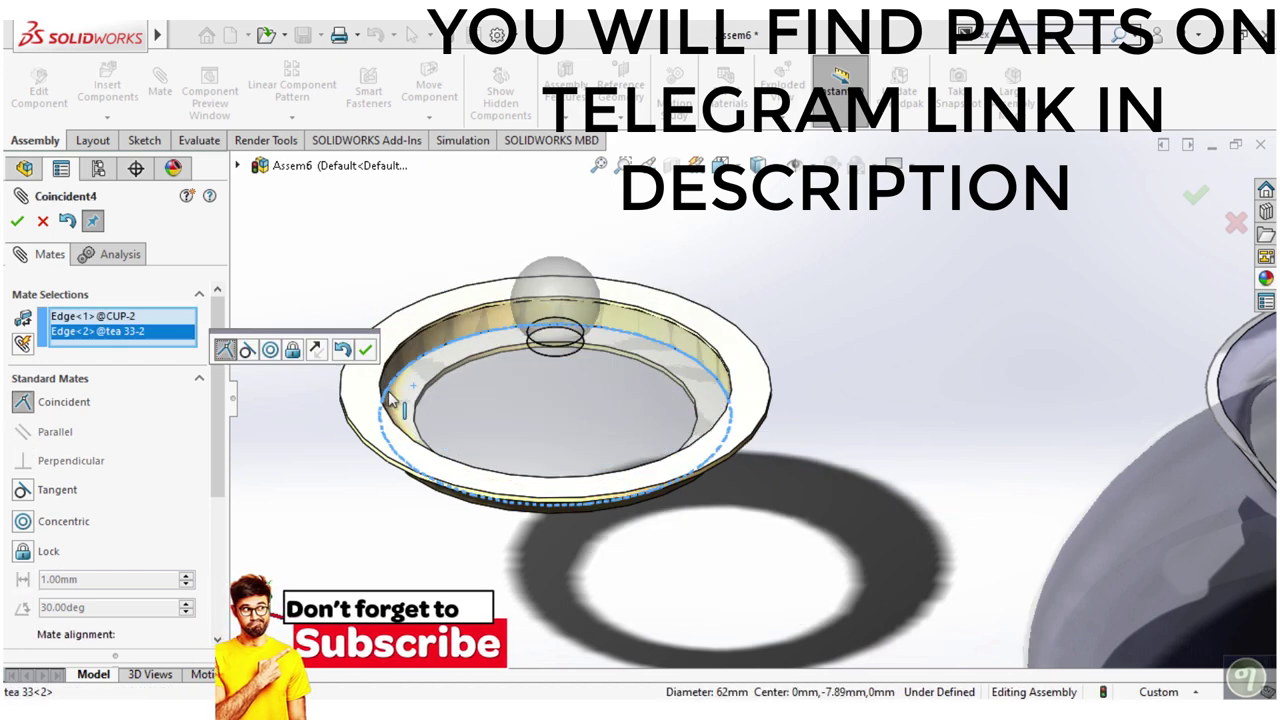
left_click(366, 351)
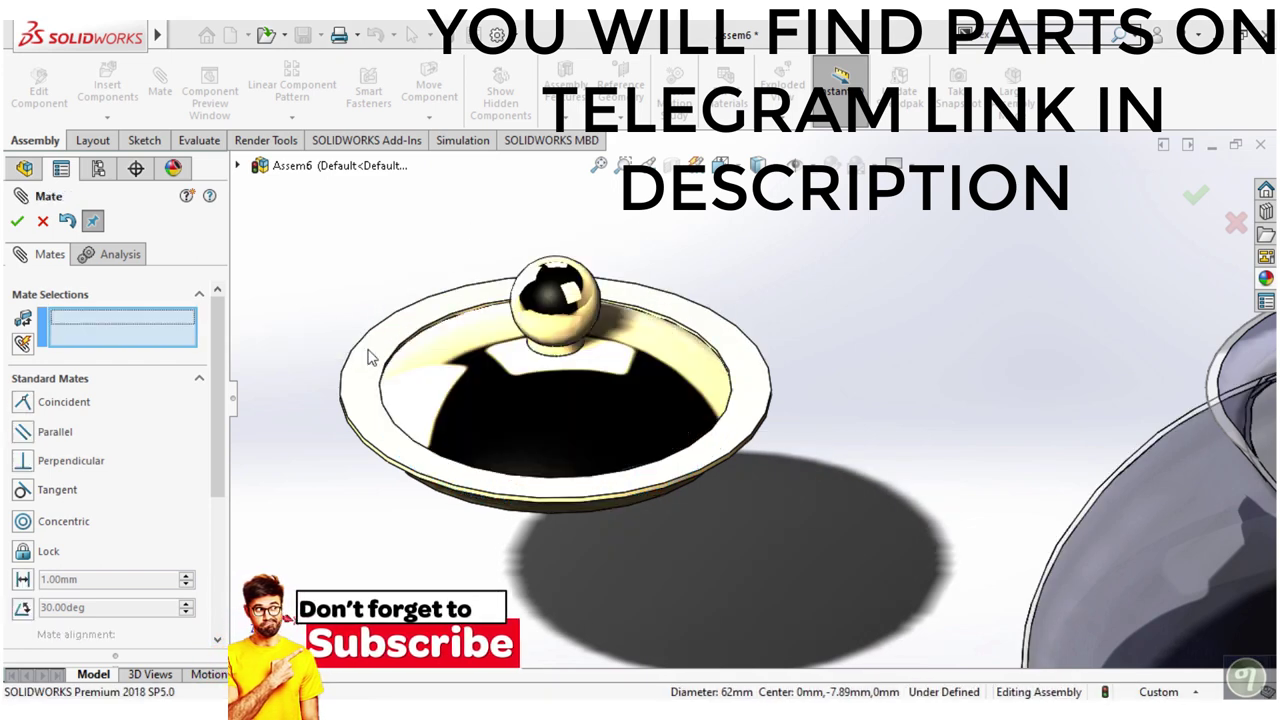
scroll(703, 567, "up", 3)
Mate the glass body's top face coincident with the lid's underside
scroll(705, 562, "up", 3)
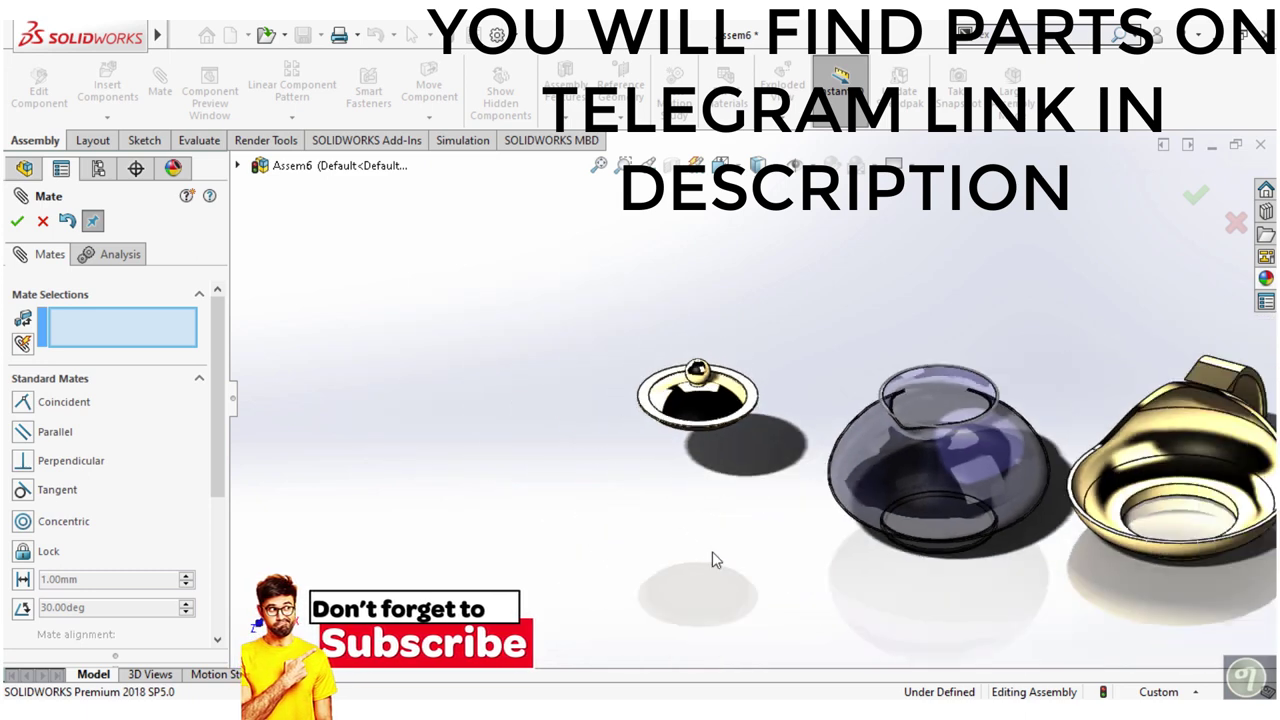
scroll(725, 545, "up", 1)
scroll(780, 545, "up", 1)
scroll(968, 437, "down", 3)
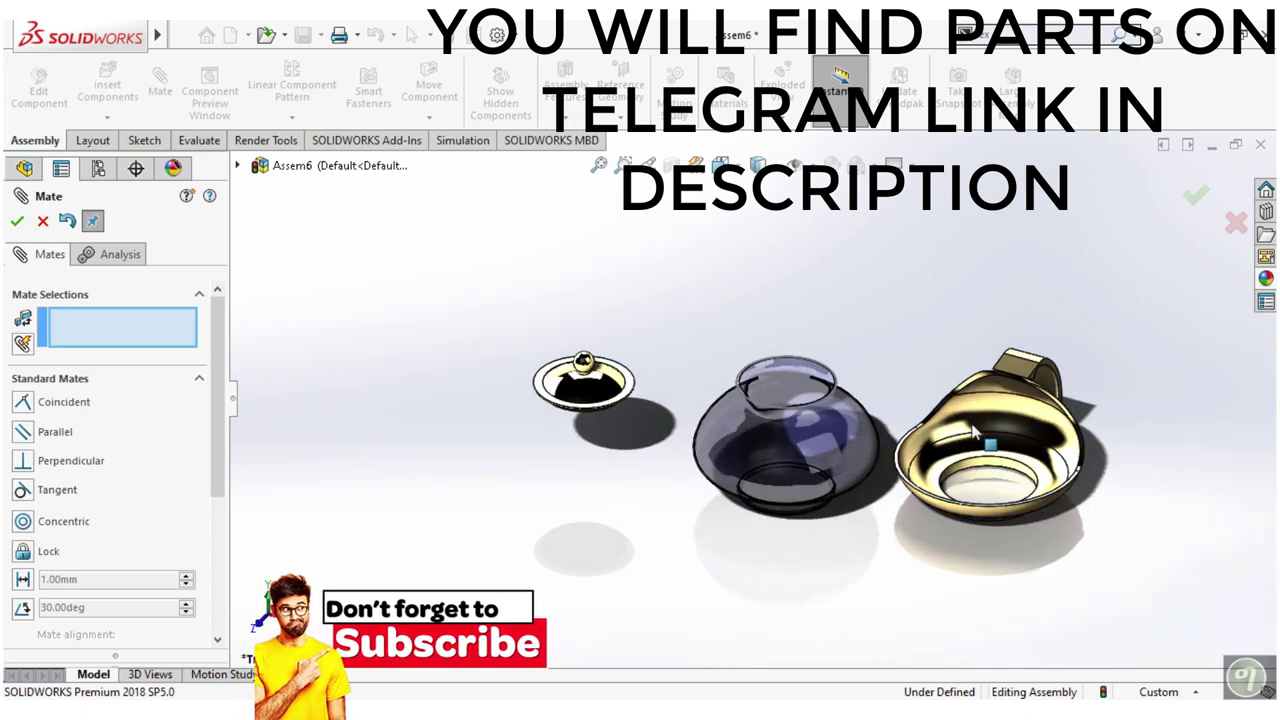
scroll(968, 437, "down", 2)
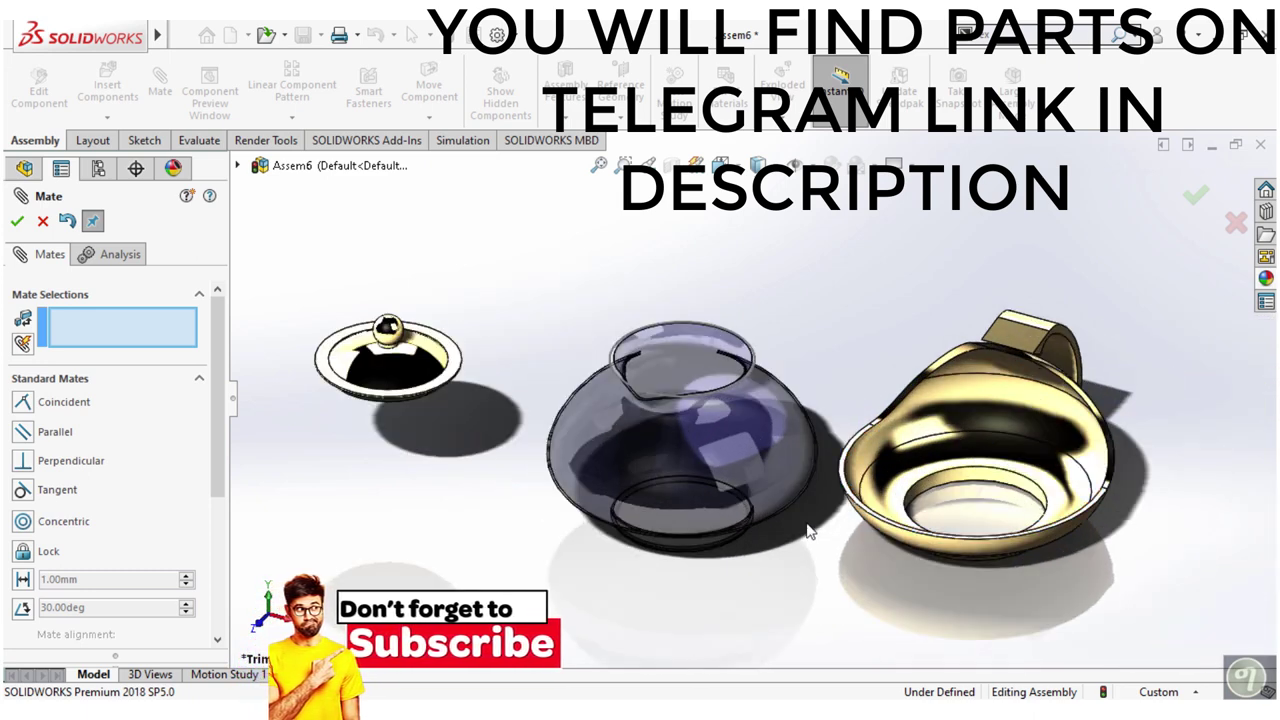
scroll(810, 532, "down", 2)
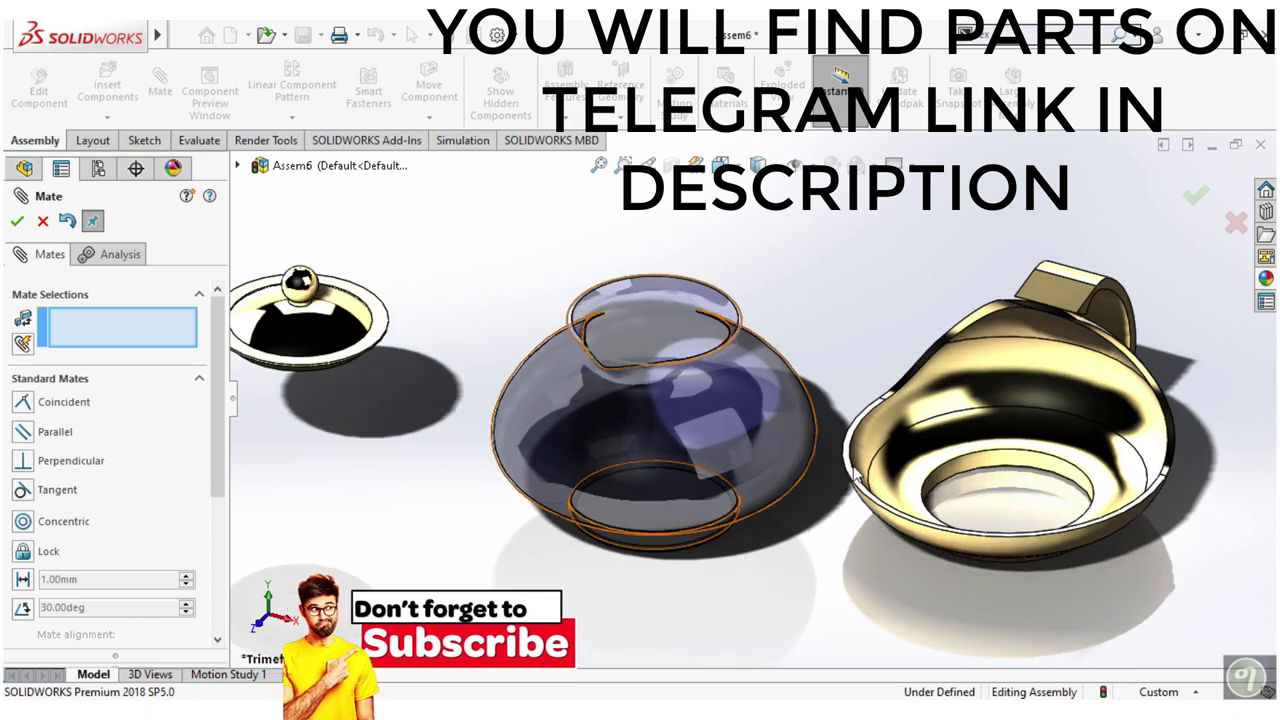
left_click(968, 462)
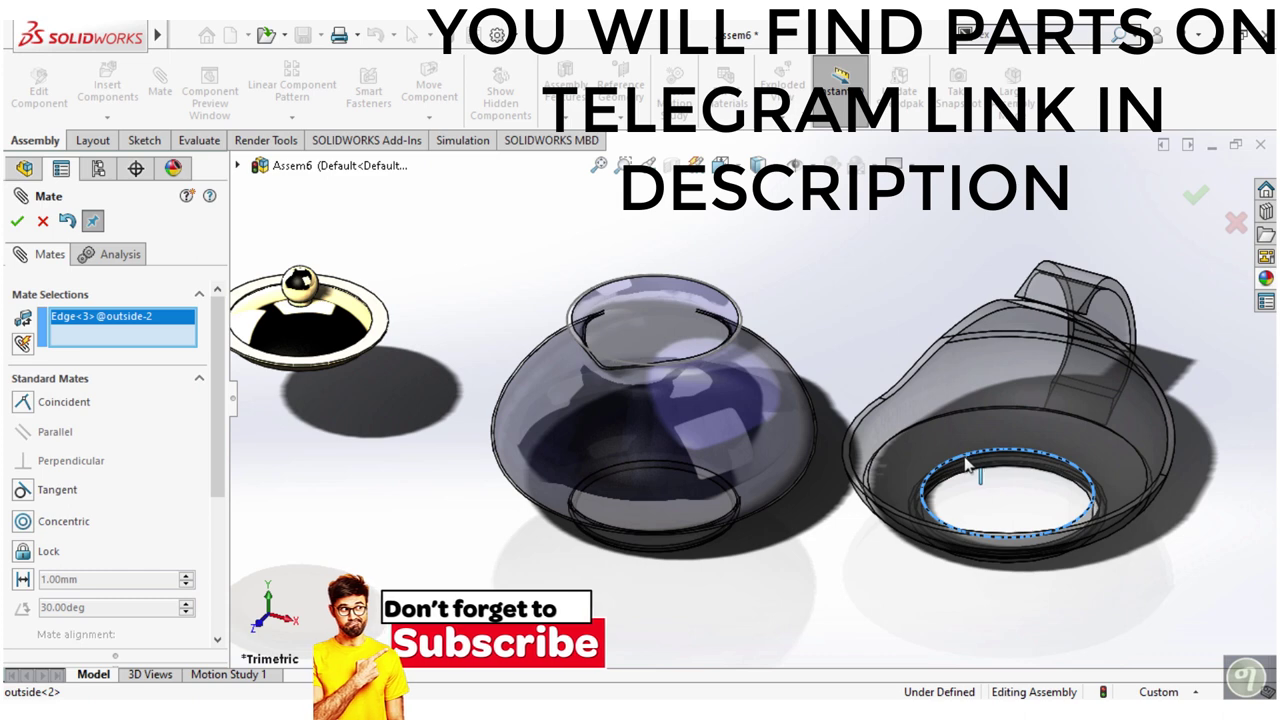
left_click(239, 166)
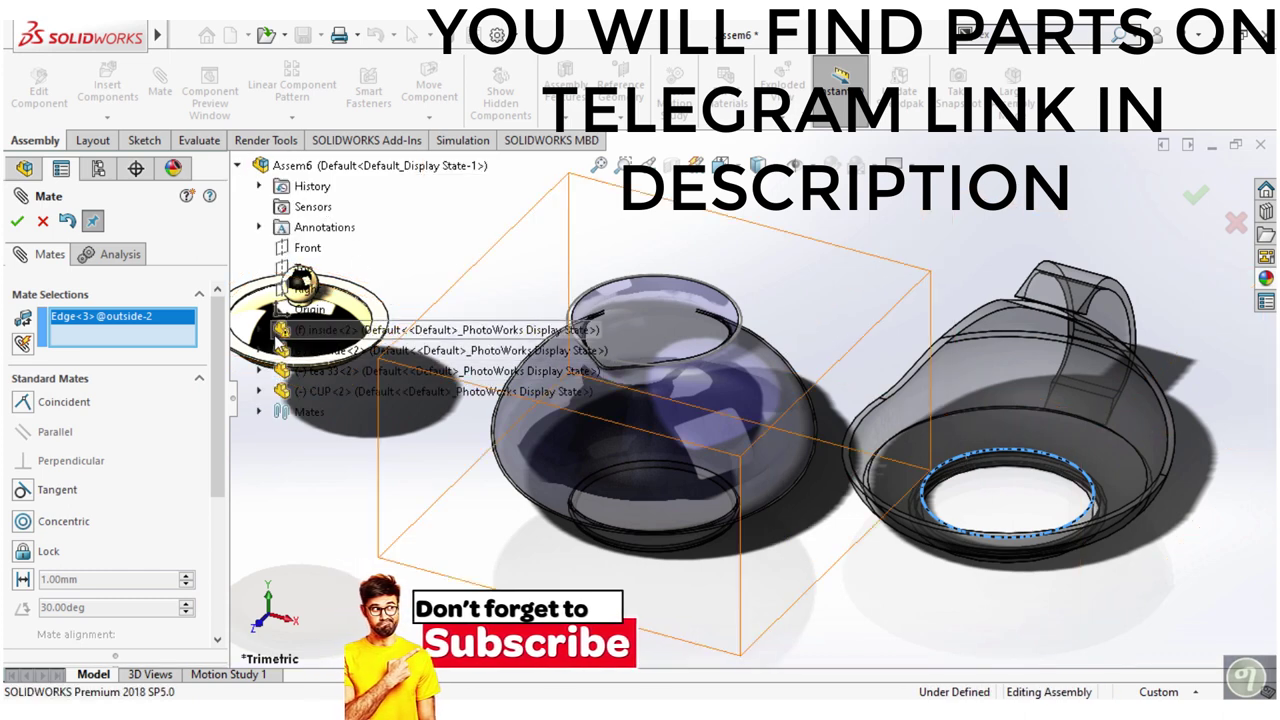
left_click(260, 330)
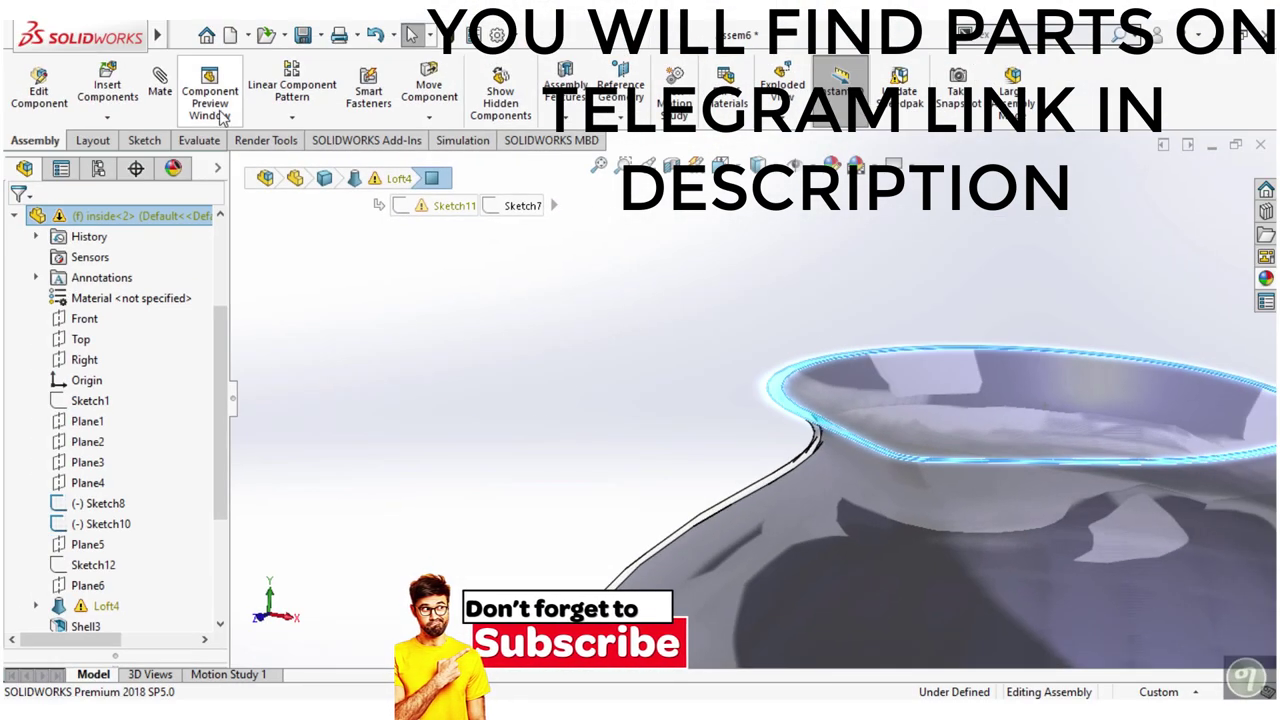
left_click(163, 85)
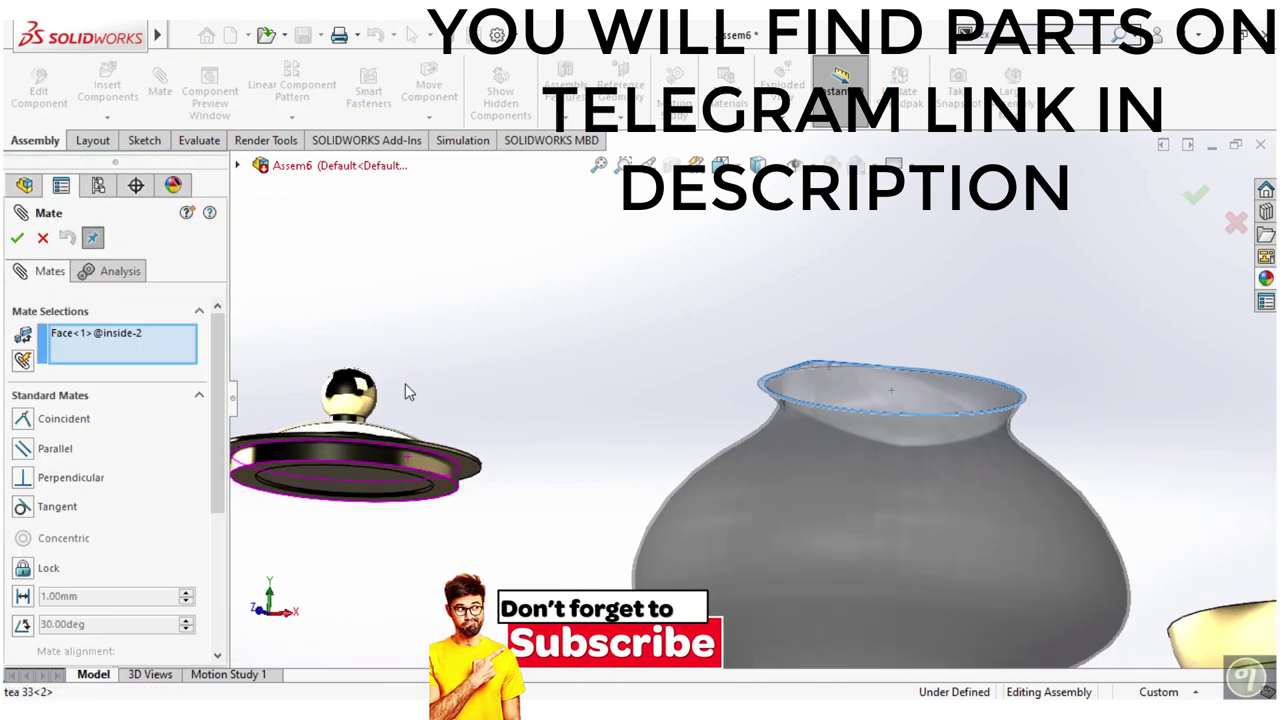
left_click(472, 475)
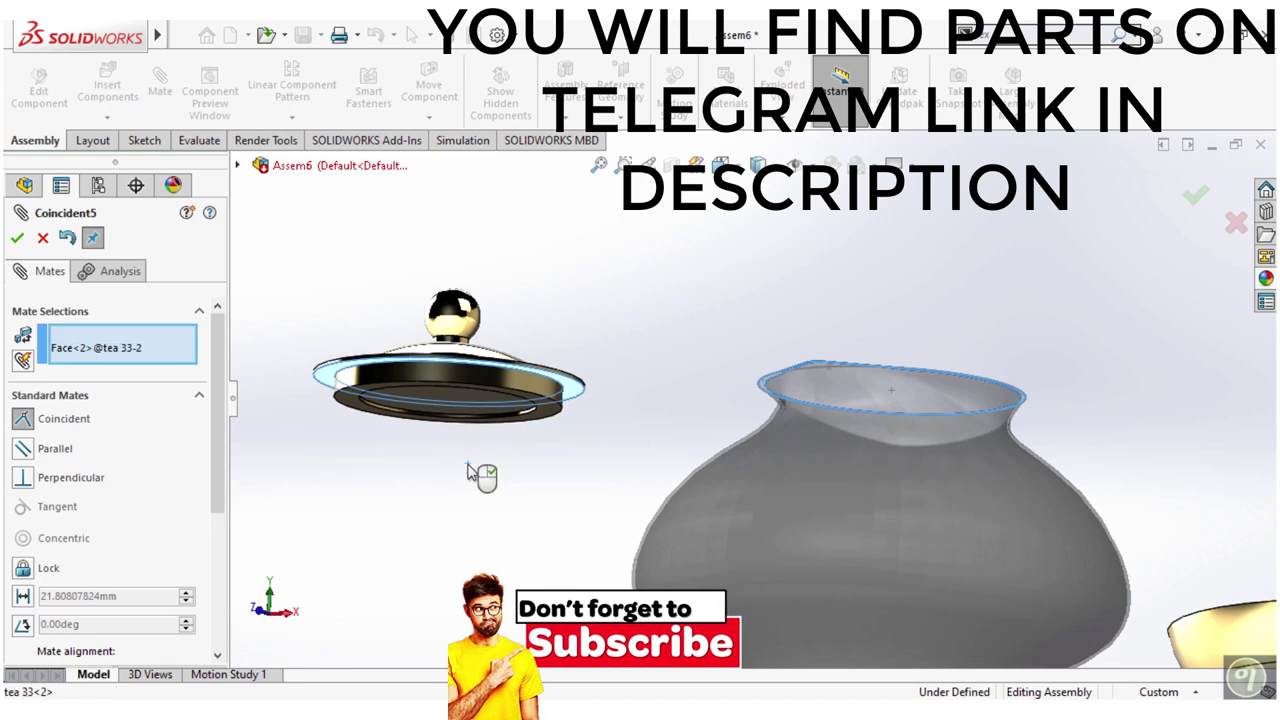
left_click(17, 238)
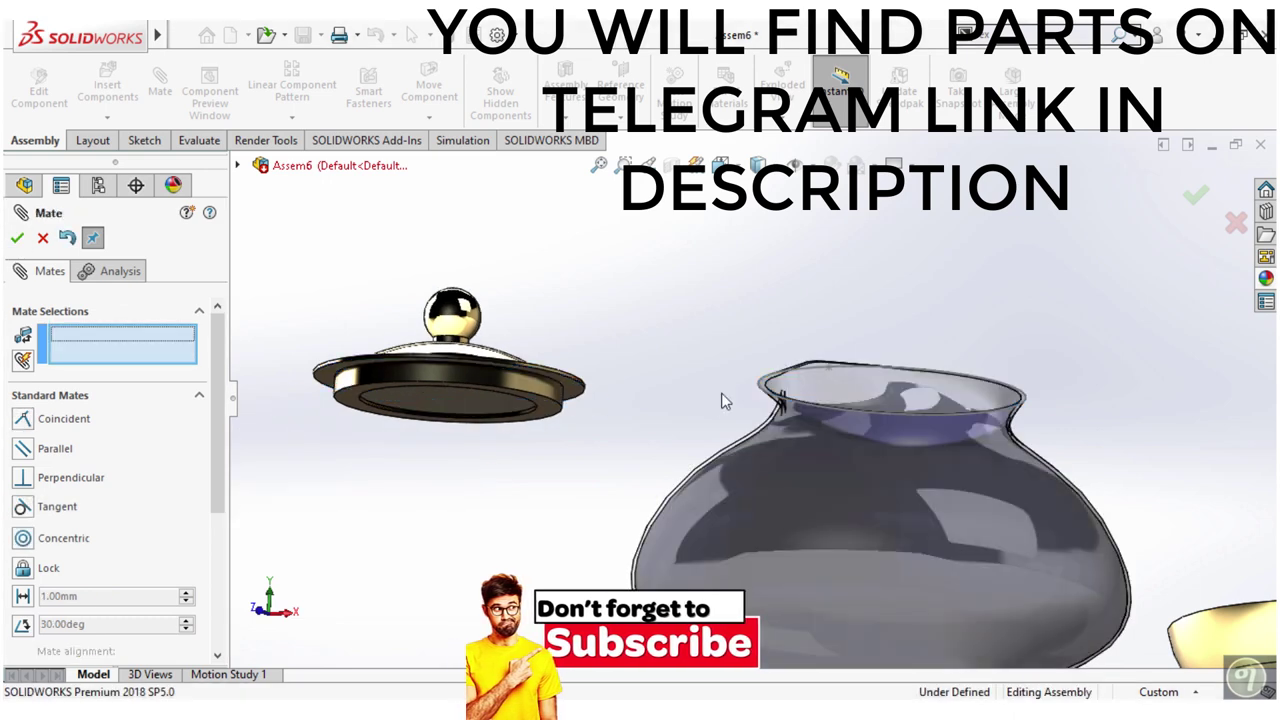
Centre the lid's outer edge on the glass body's rim with a concentric mate
middle_click_drag(728, 400, 713, 522)
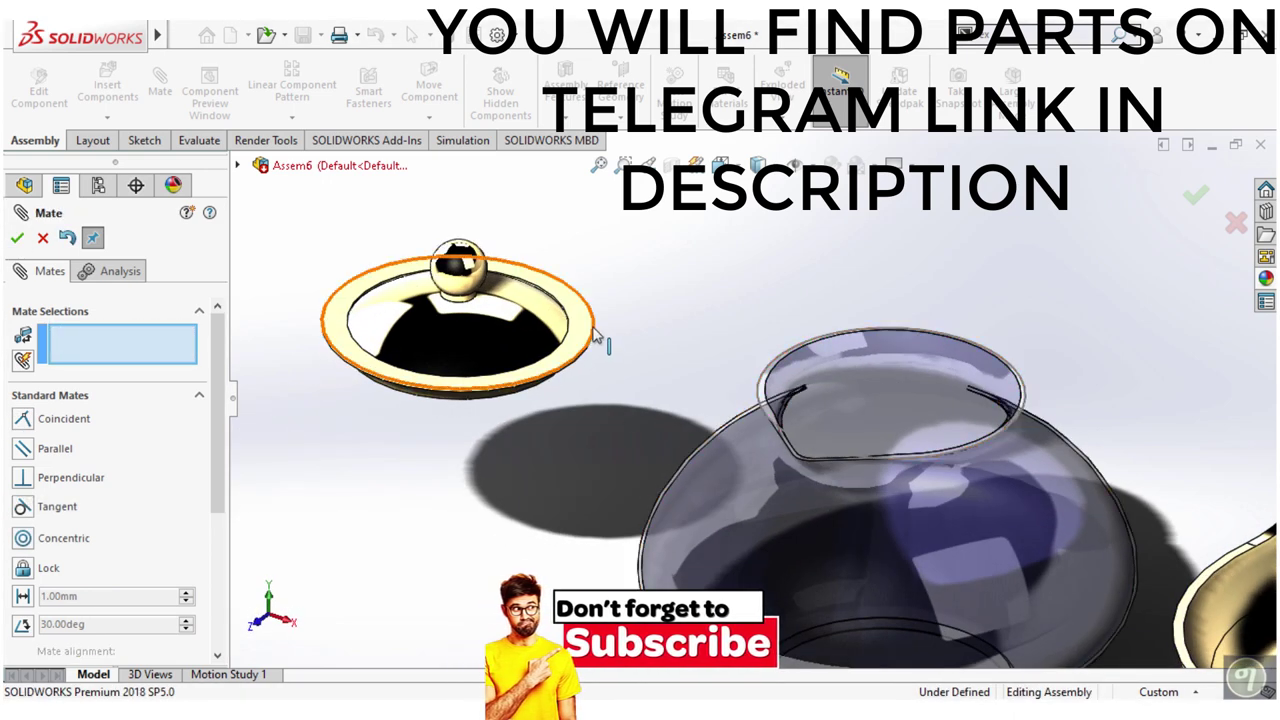
scroll(596, 338, "down", 2)
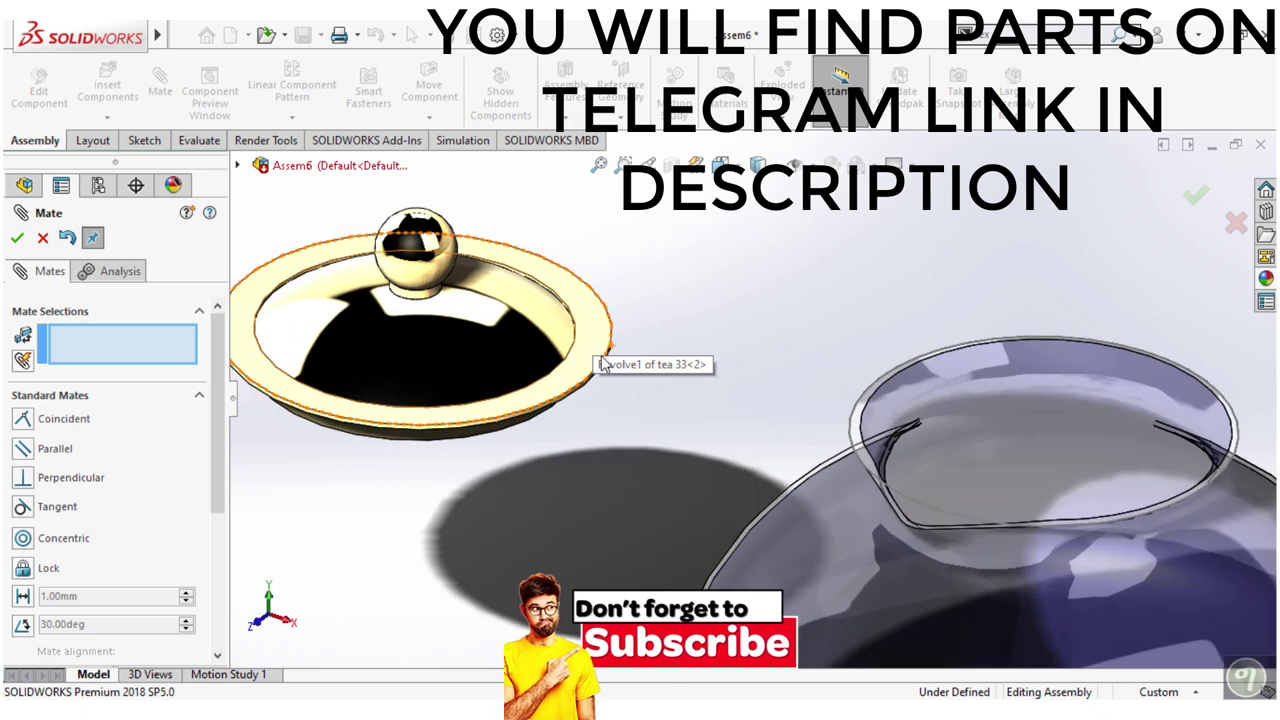
left_click(588, 396)
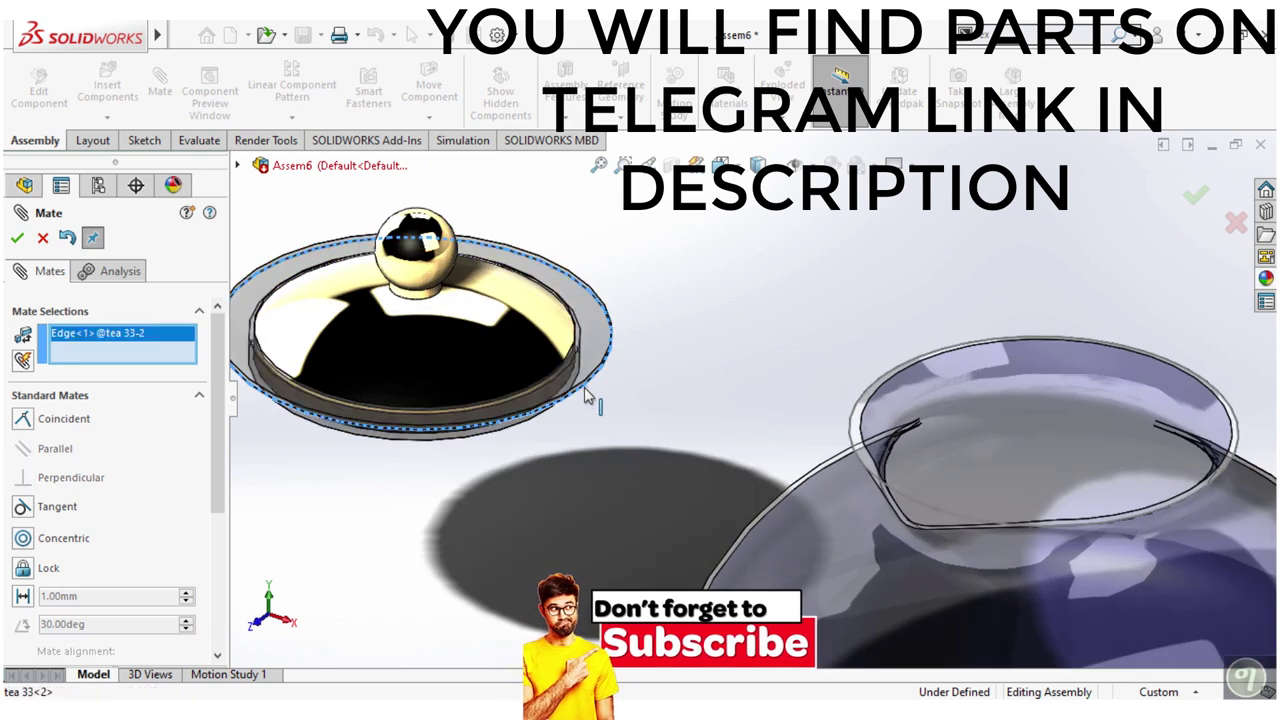
left_click(857, 407)
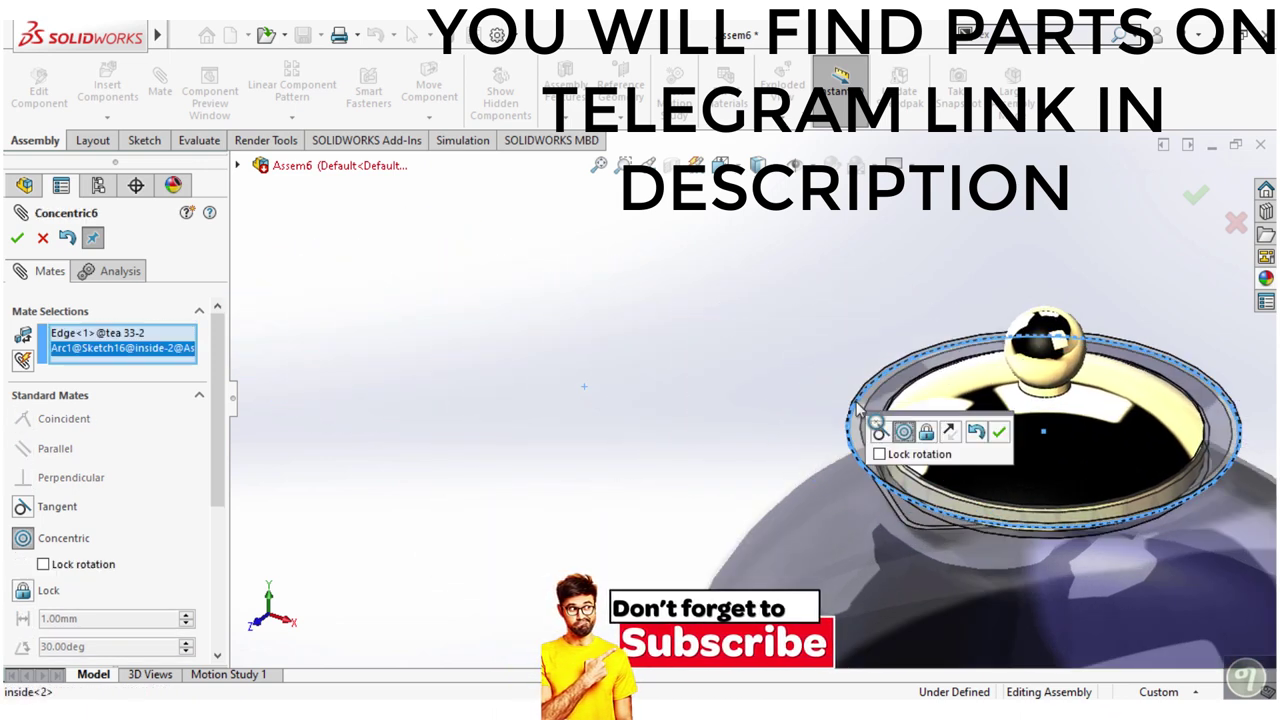
left_click(999, 434)
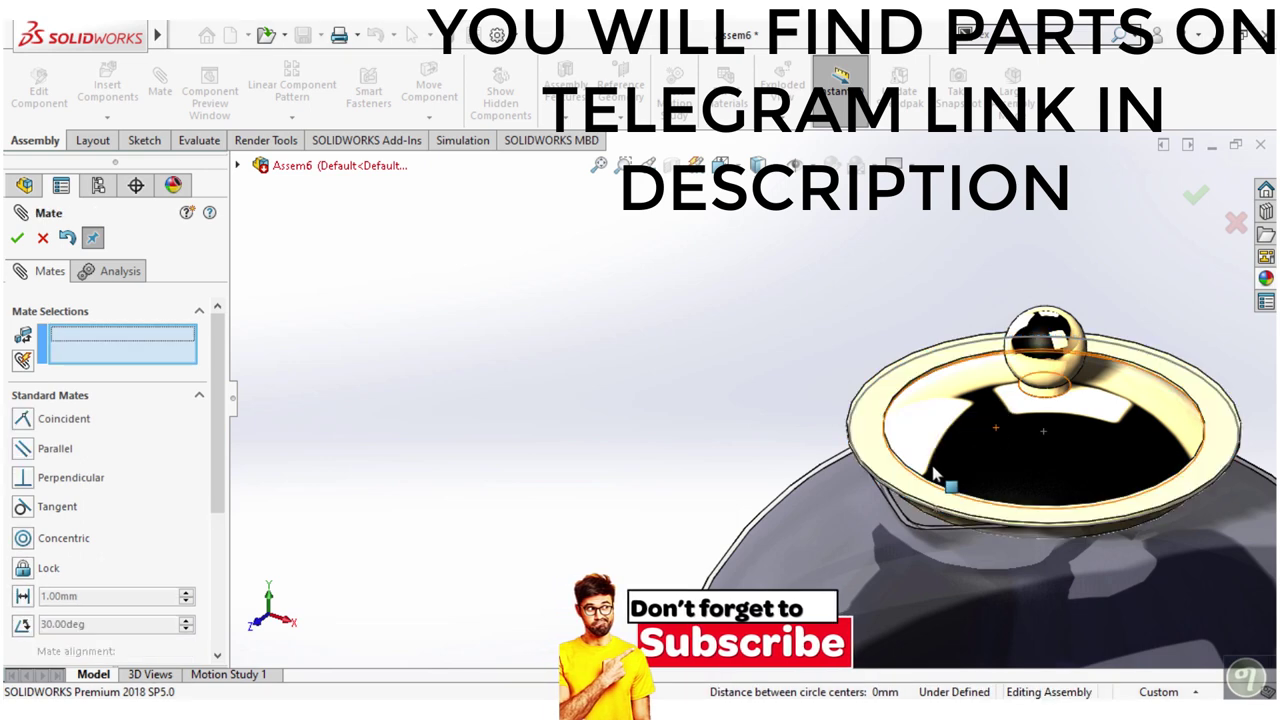
Select the gold shell's inner bottom edge and locate the inside part's Sketch15 in the tree
scroll(929, 463, "up", 3)
scroll(800, 480, "up", 2)
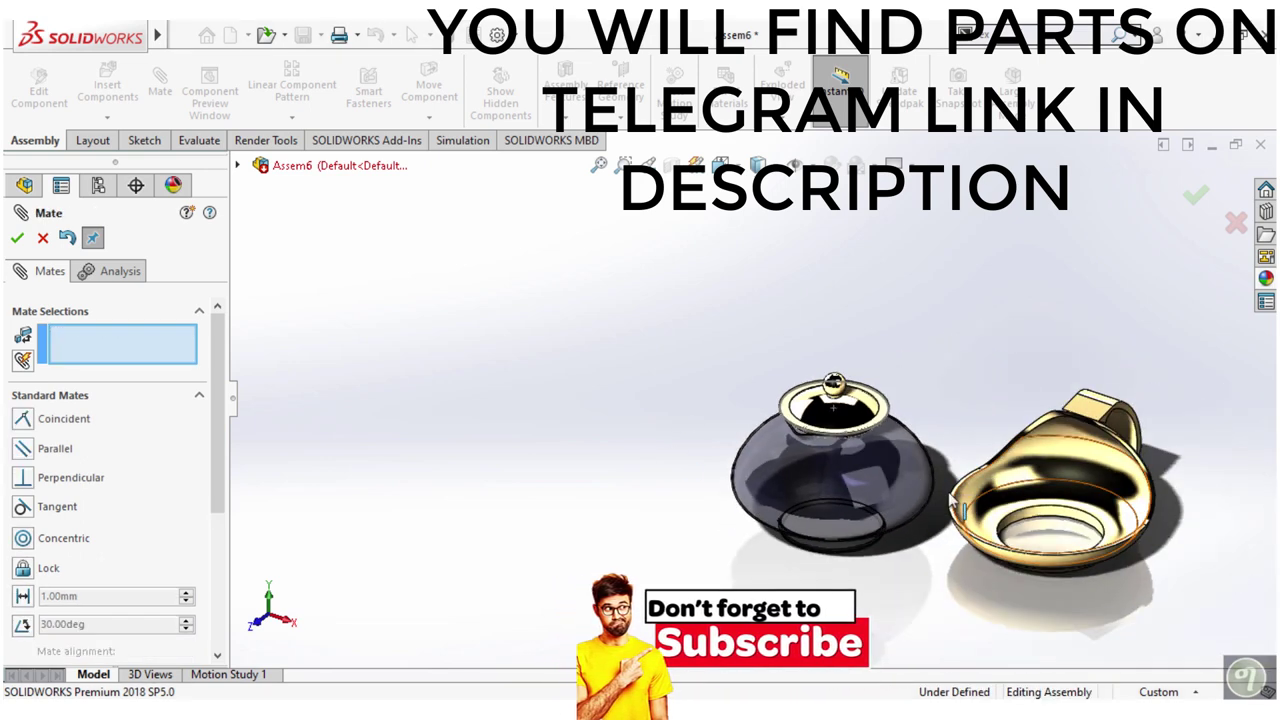
scroll(948, 503, "up", 2)
scroll(965, 490, "down", 2)
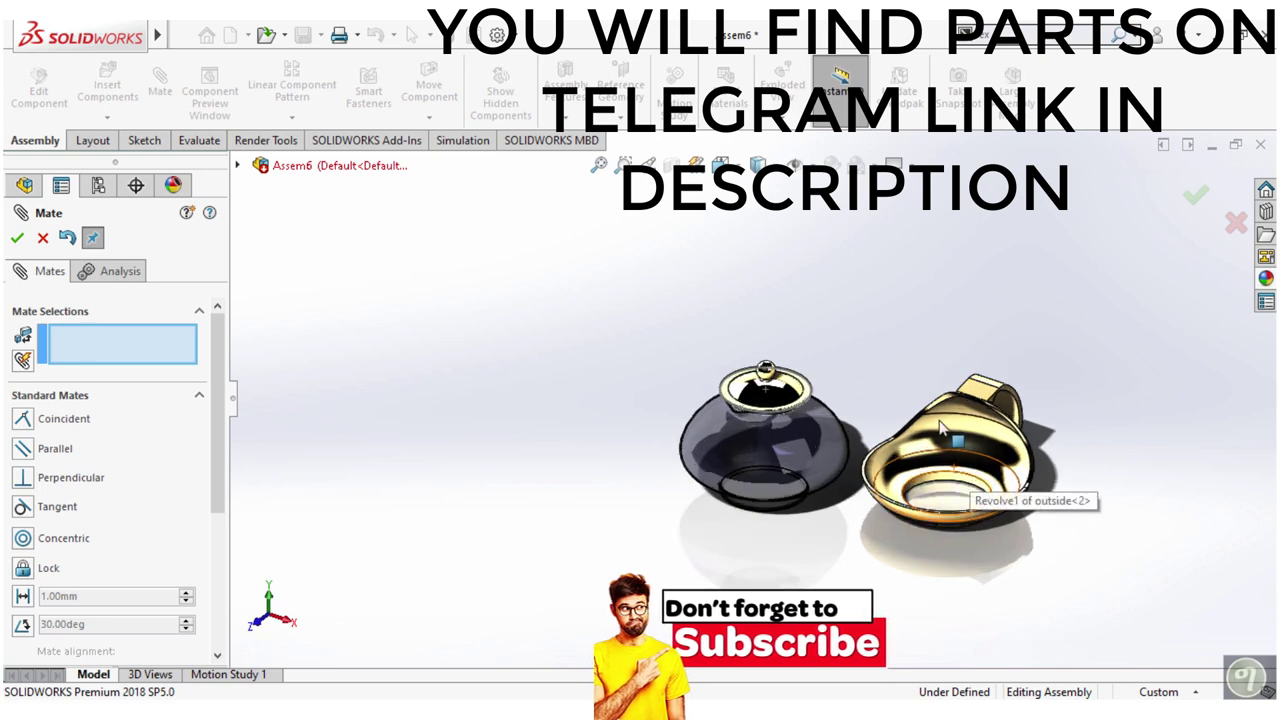
scroll(955, 495, "down", 2)
scroll(940, 480, "down", 1)
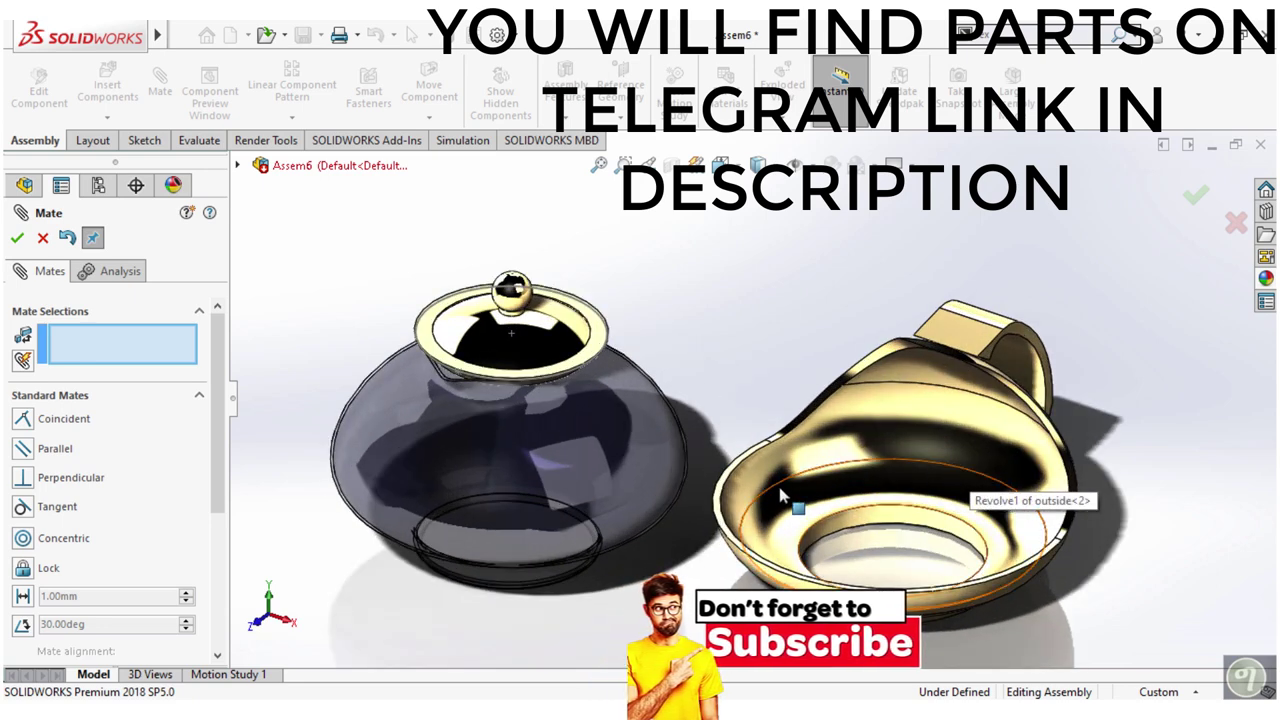
left_click(827, 515)
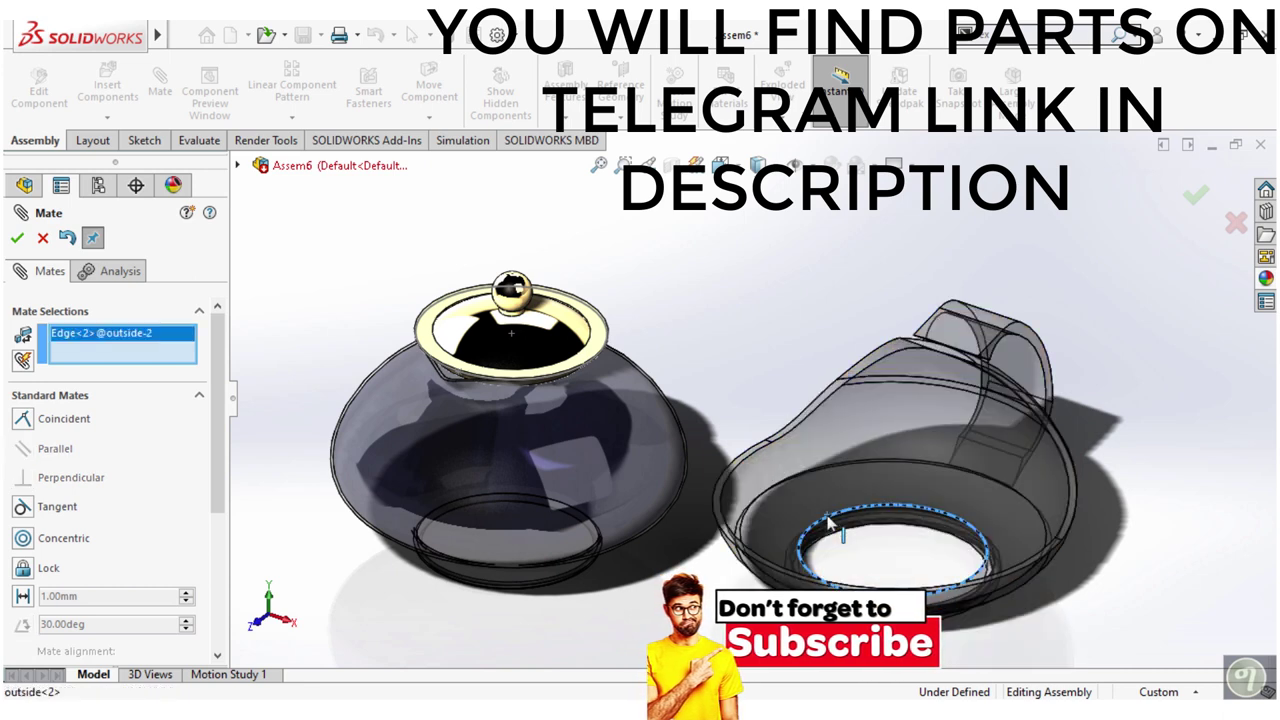
left_click(240, 166)
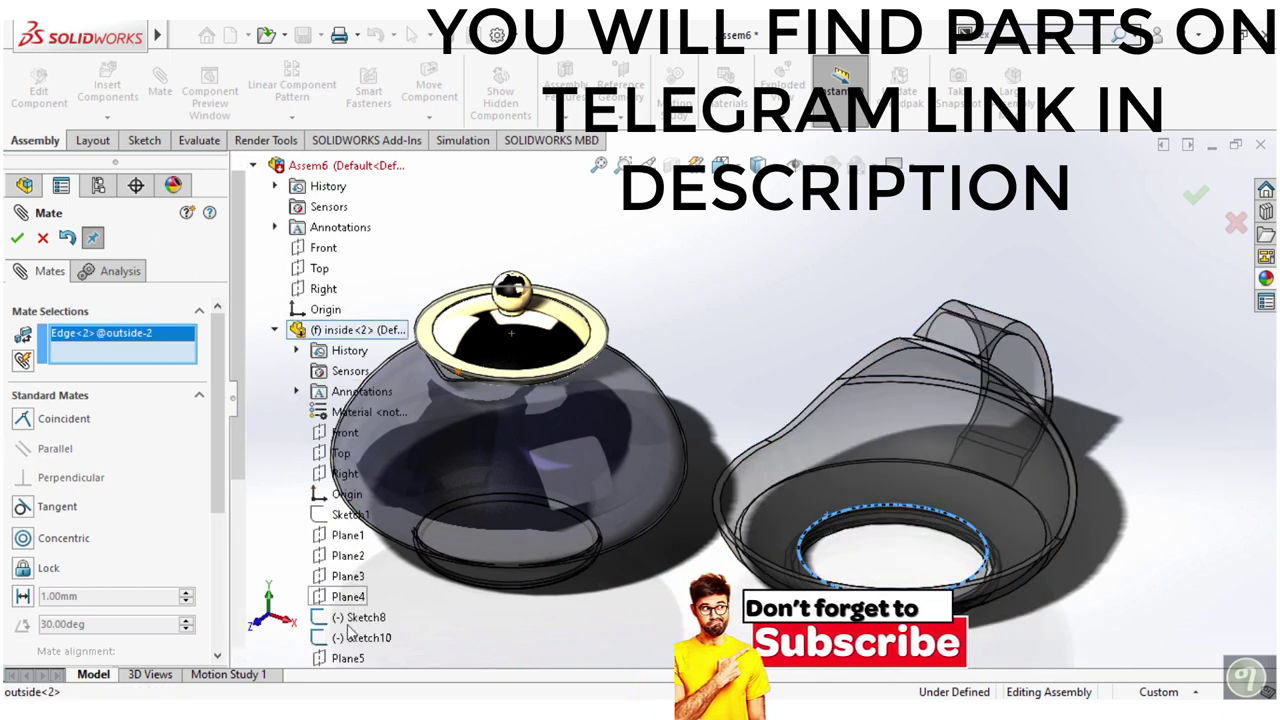
scroll(358, 630, "down", 2)
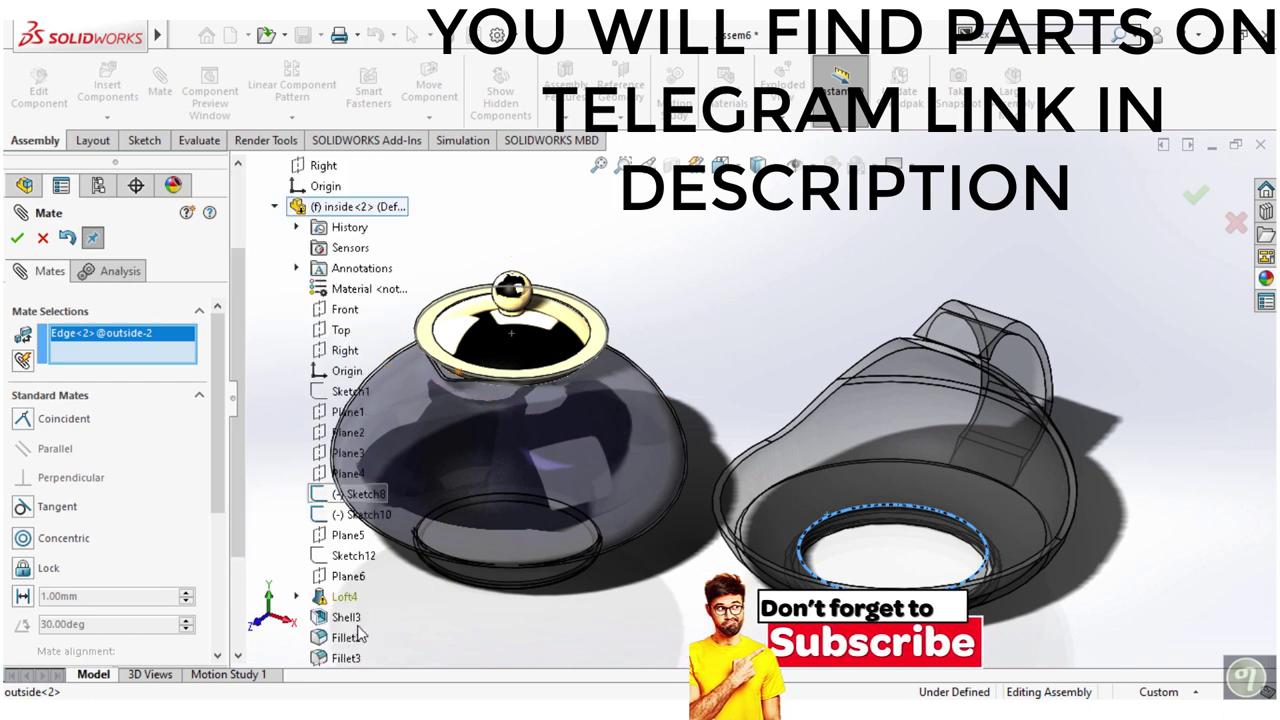
scroll(355, 625, "down", 2)
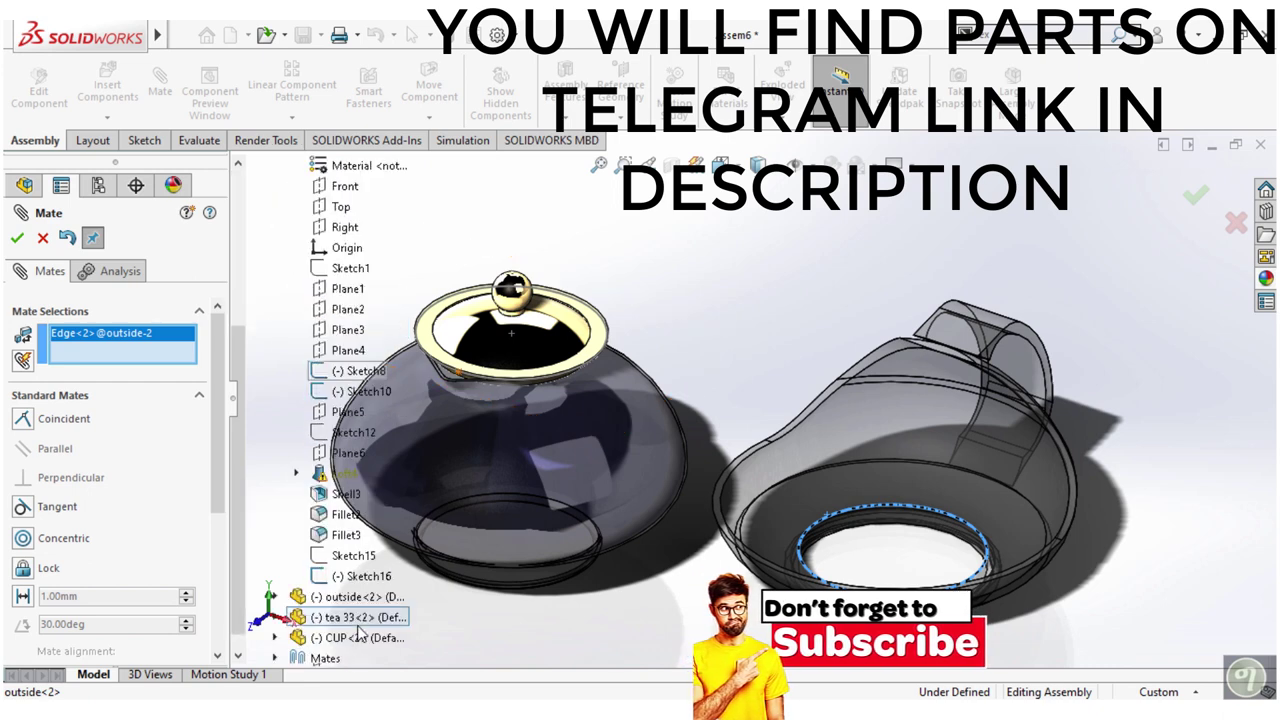
Show Sketch15 and mate the gold shell concentric with its base circle
right_click(348, 566)
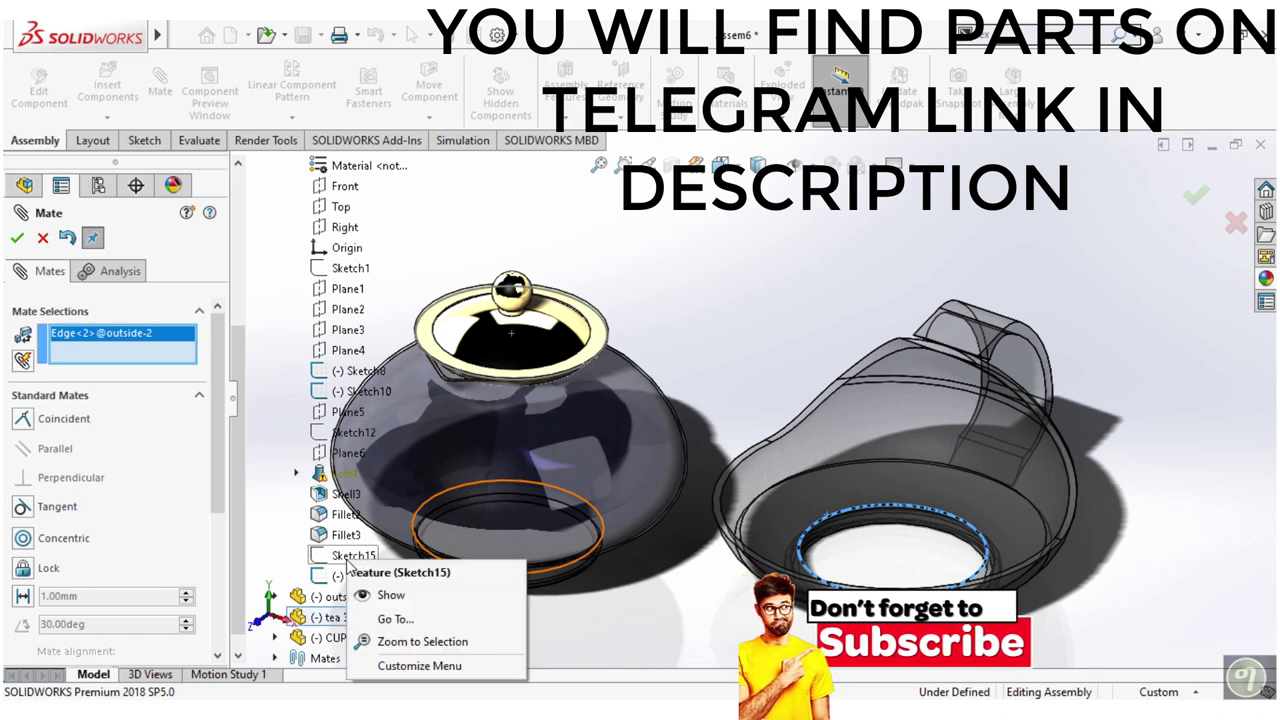
left_click(390, 595)
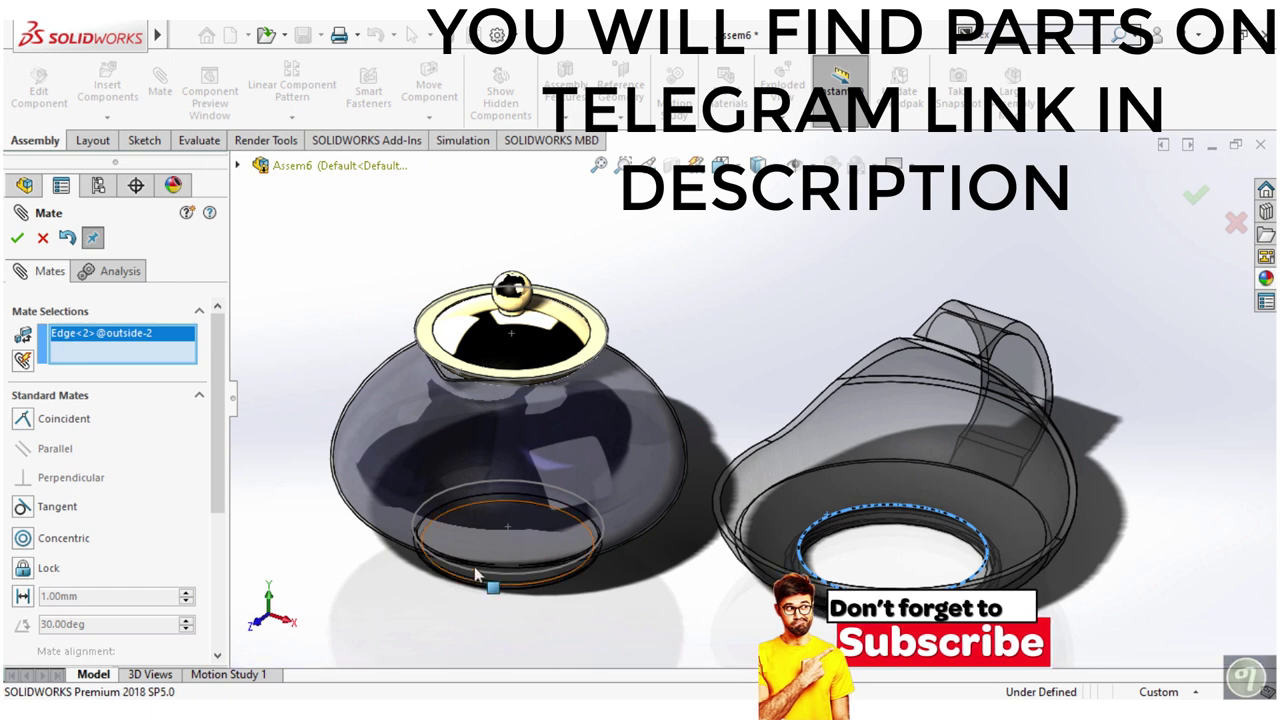
left_click(583, 508)
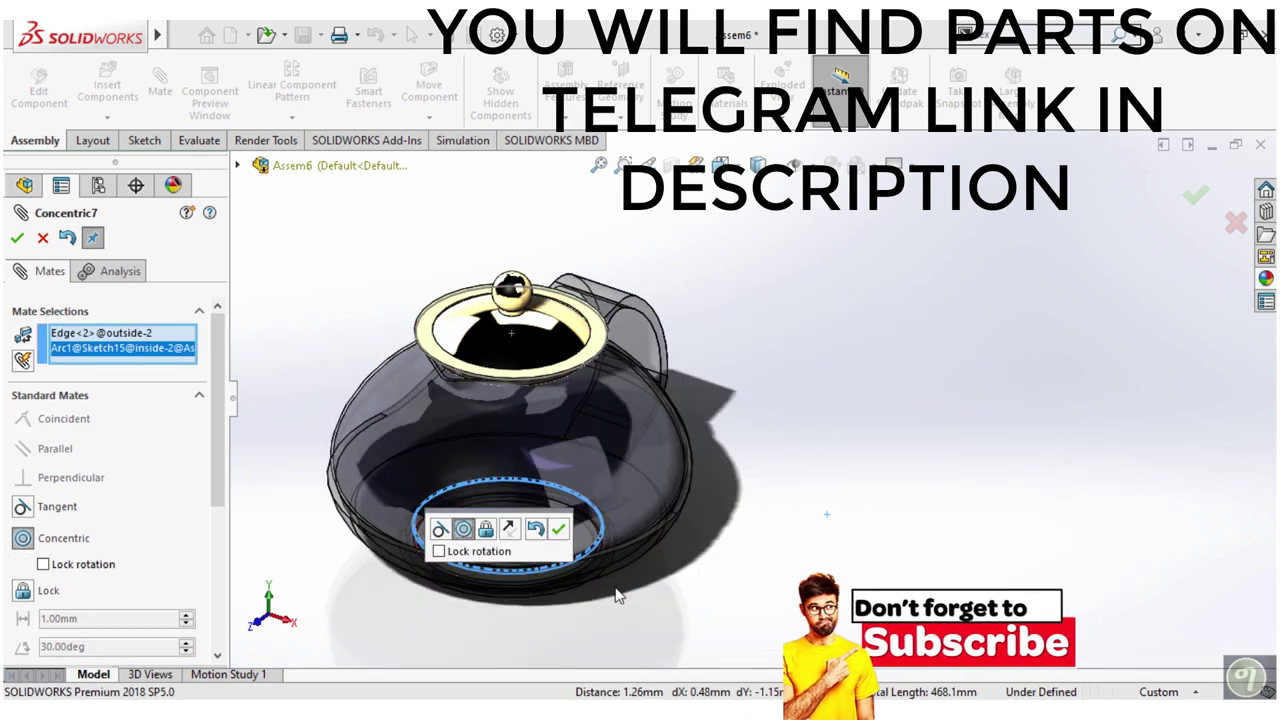
left_click(558, 530)
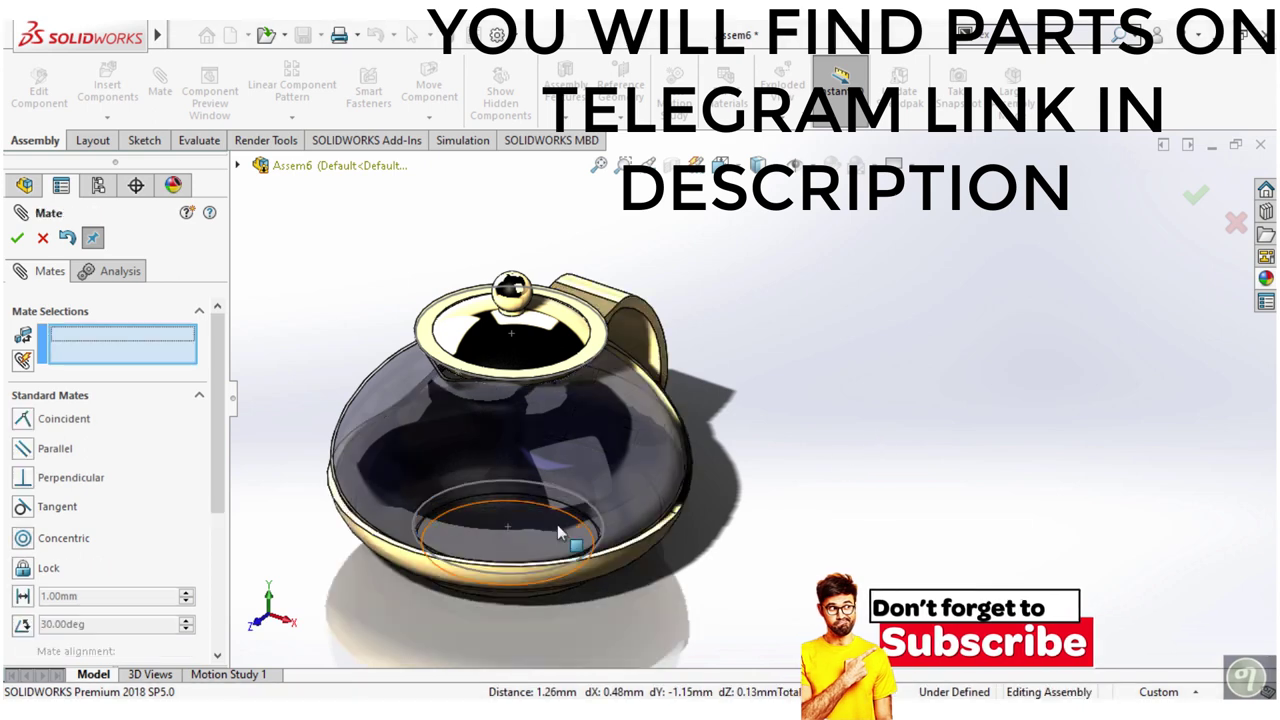
left_click(17, 238)
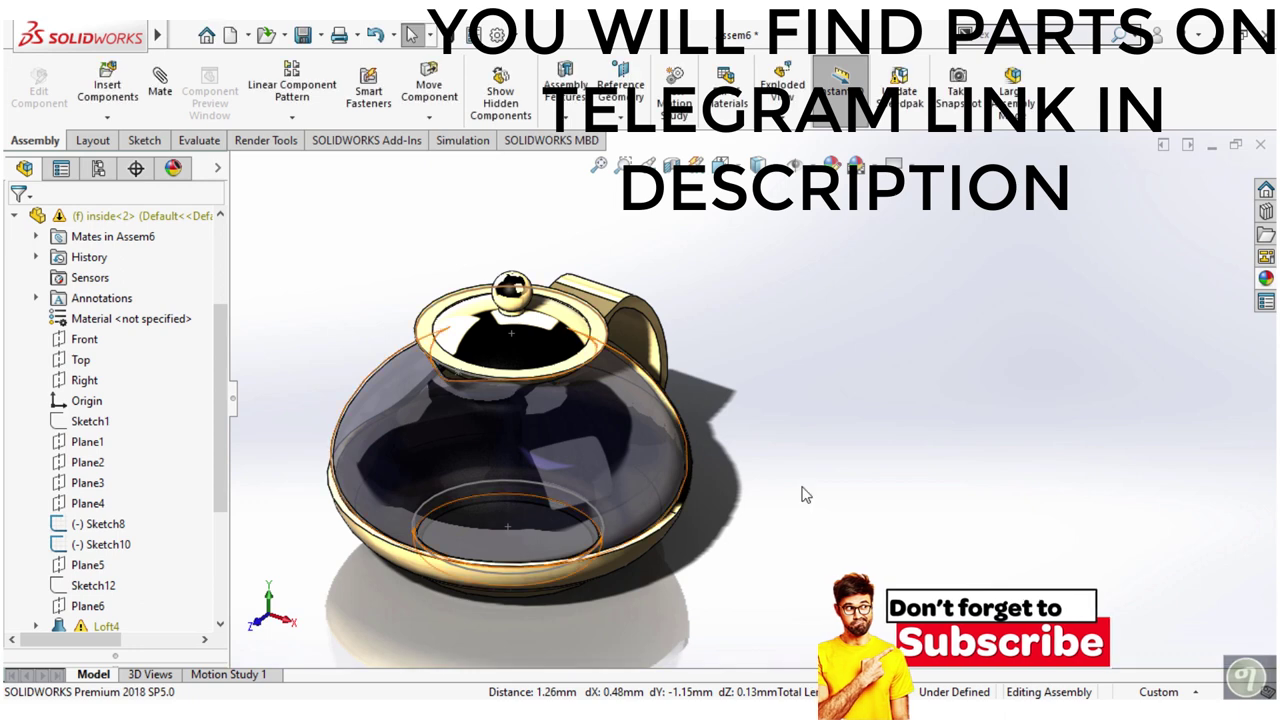
Hide the Sketch16 reference curve at the lid
scroll(791, 503, "up", 2)
scroll(725, 500, "up", 2)
mouse_move(720, 500)
middle_mouse_down()
mouse_move(623, 424)
mouse_move(782, 478)
mouse_move(641, 450)
mouse_move(667, 480)
middle_mouse_up()
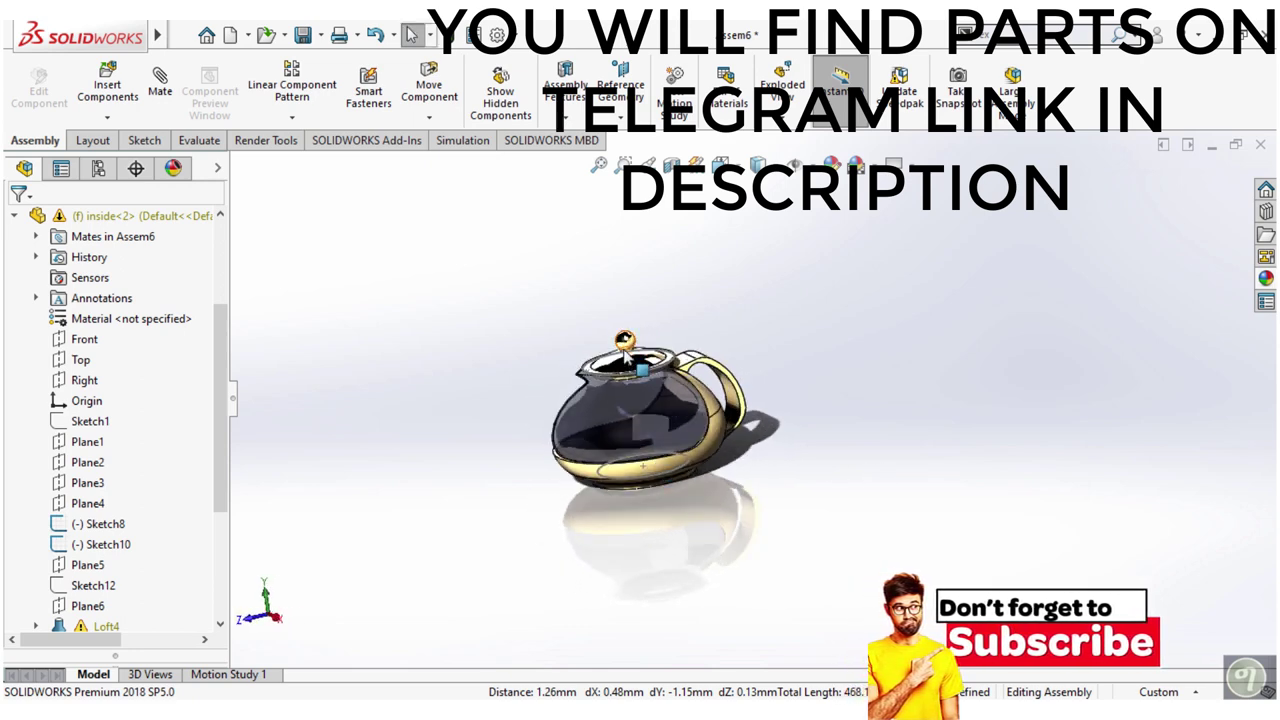
scroll(627, 357, "down", 2)
scroll(627, 357, "down", 1)
scroll(627, 360, "down", 3)
scroll(640, 380, "down", 3)
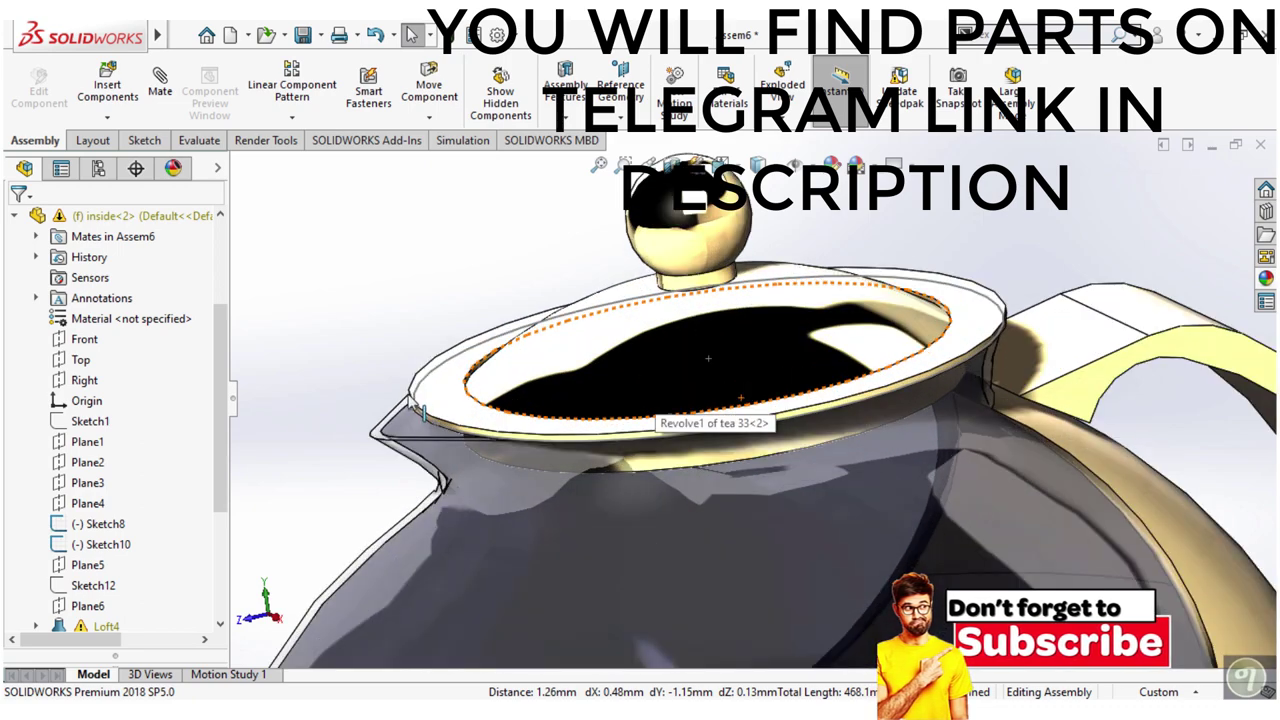
scroll(425, 412, "up", 3)
left_click(600, 423)
scroll(600, 423, "up", 3)
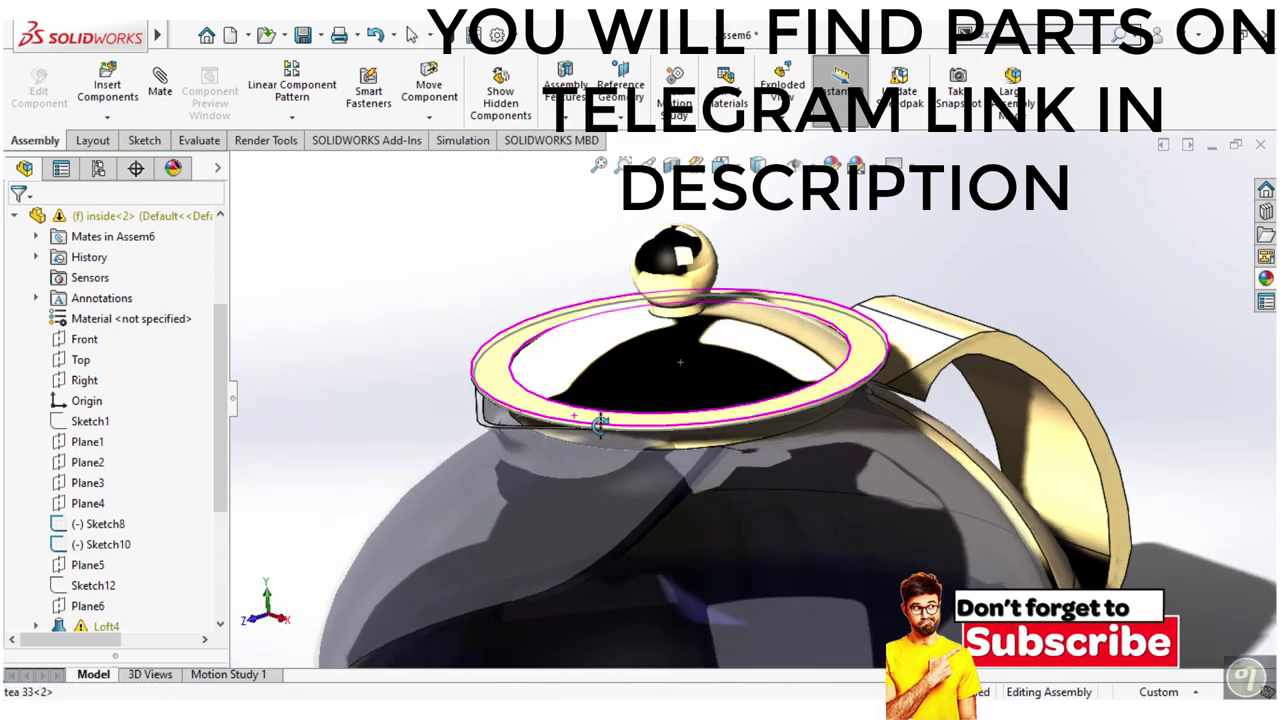
scroll(500, 382, "down", 3)
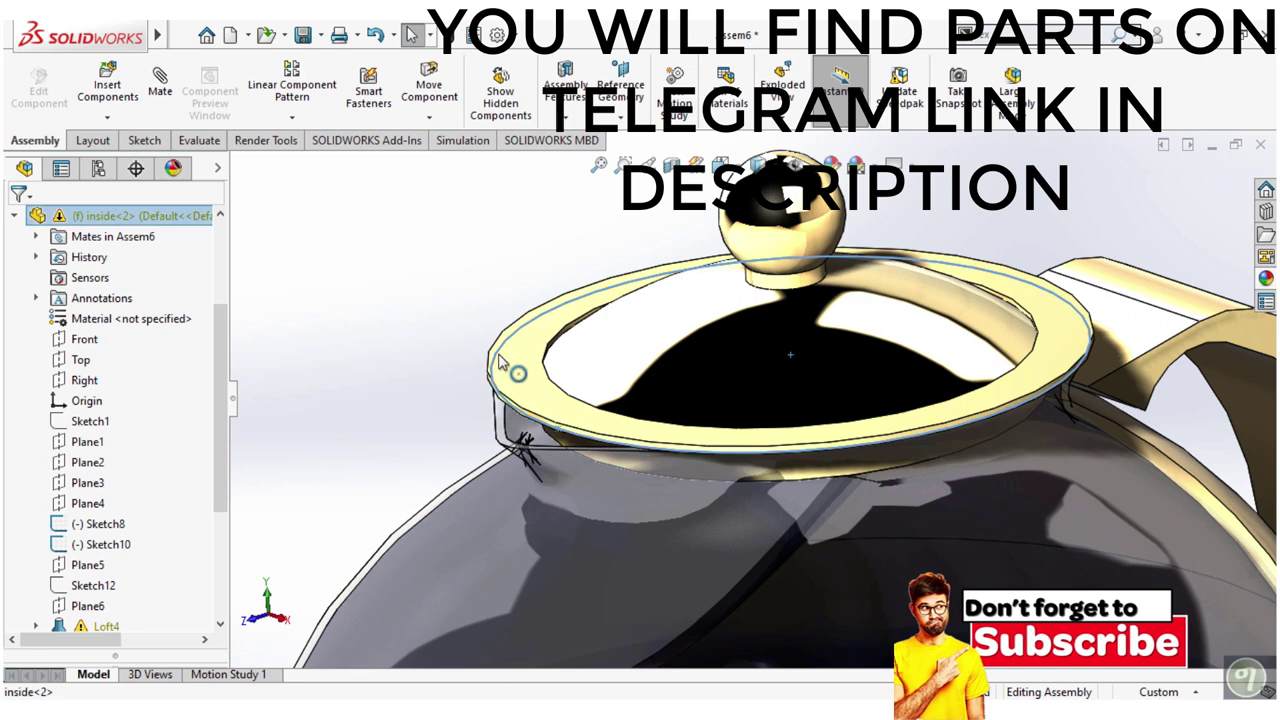
right_click(500, 362)
left_click(543, 326)
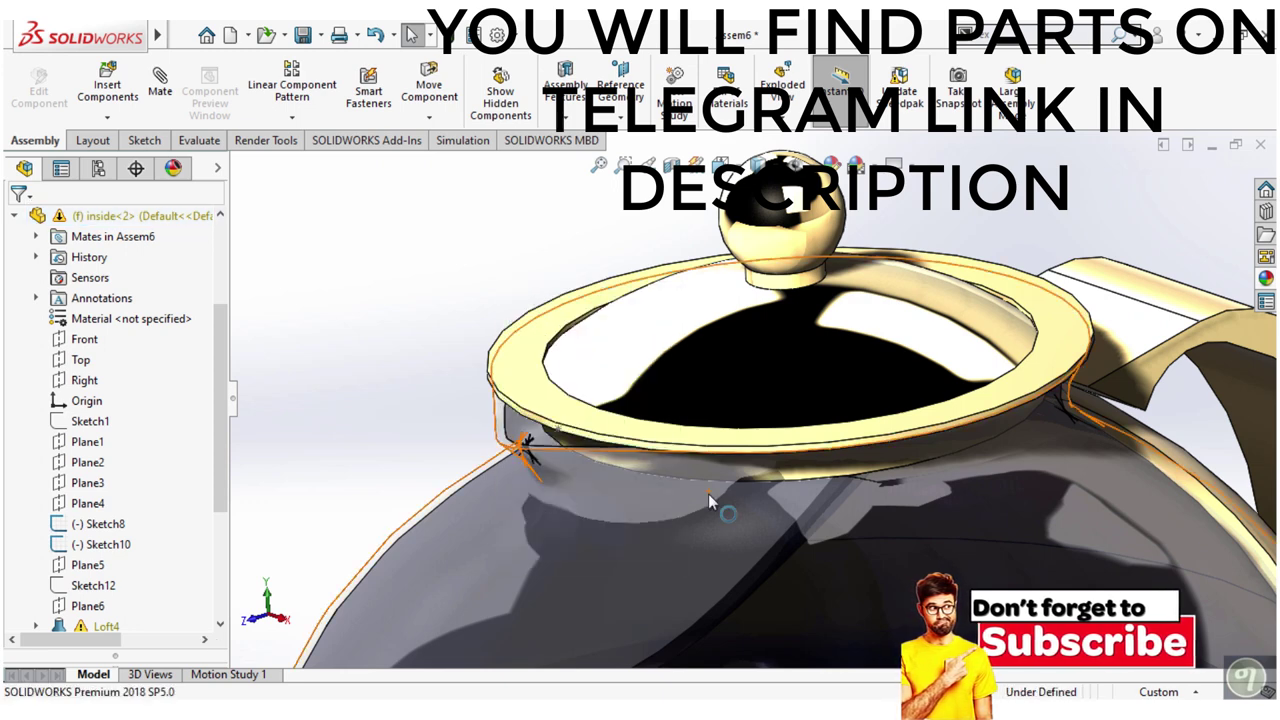
Hide the Sketch15 base circle of the glass body
scroll(708, 493, "up", 3)
scroll(760, 540, "up", 2)
scroll(800, 588, "down", 2)
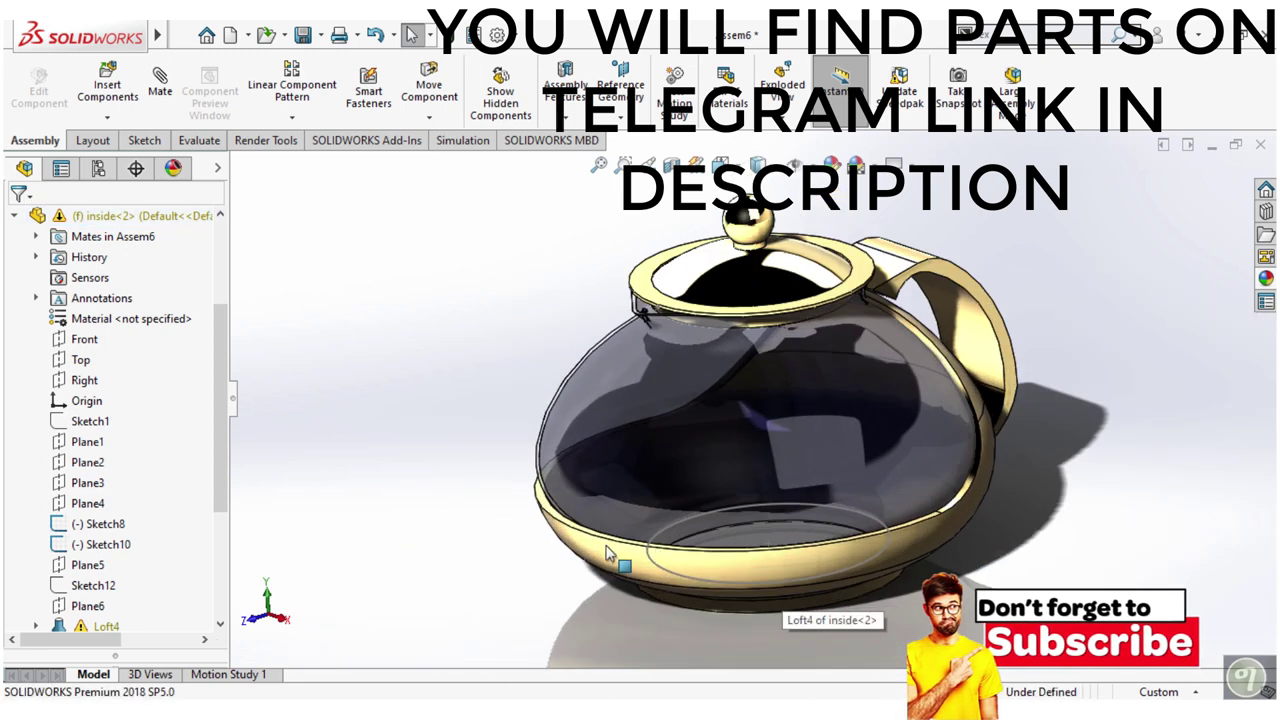
right_click(660, 540)
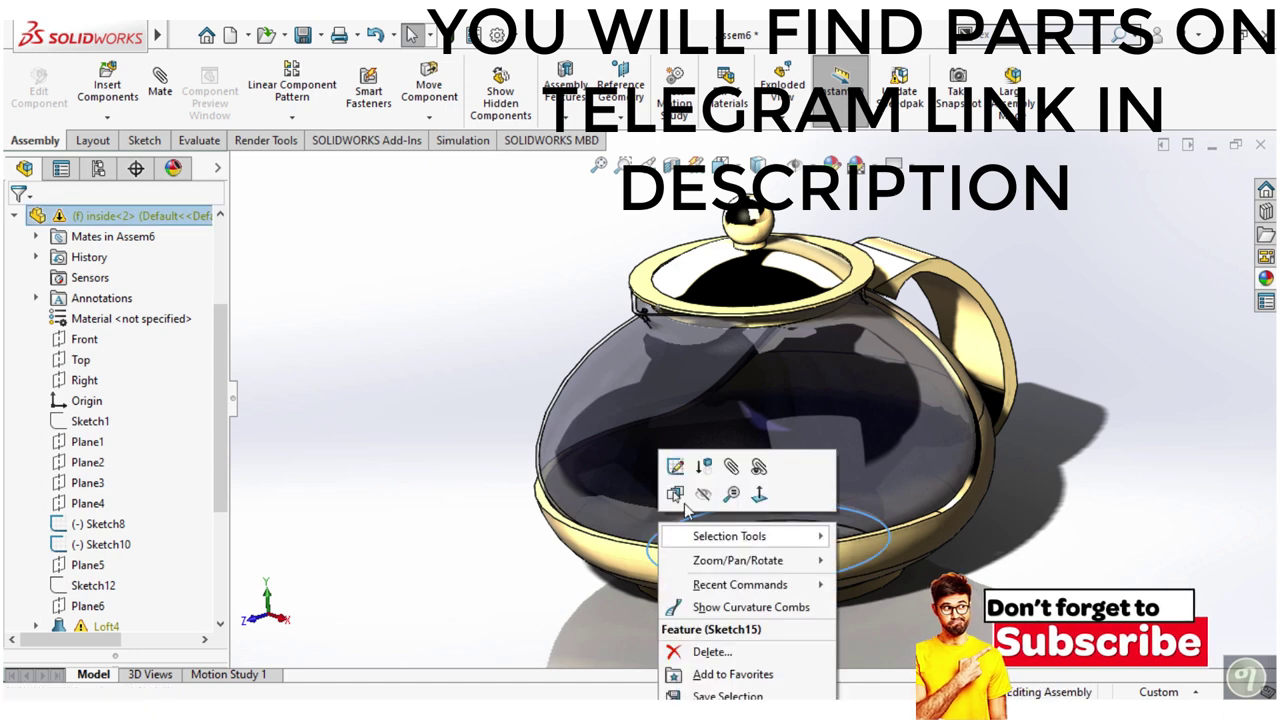
left_click(703, 495)
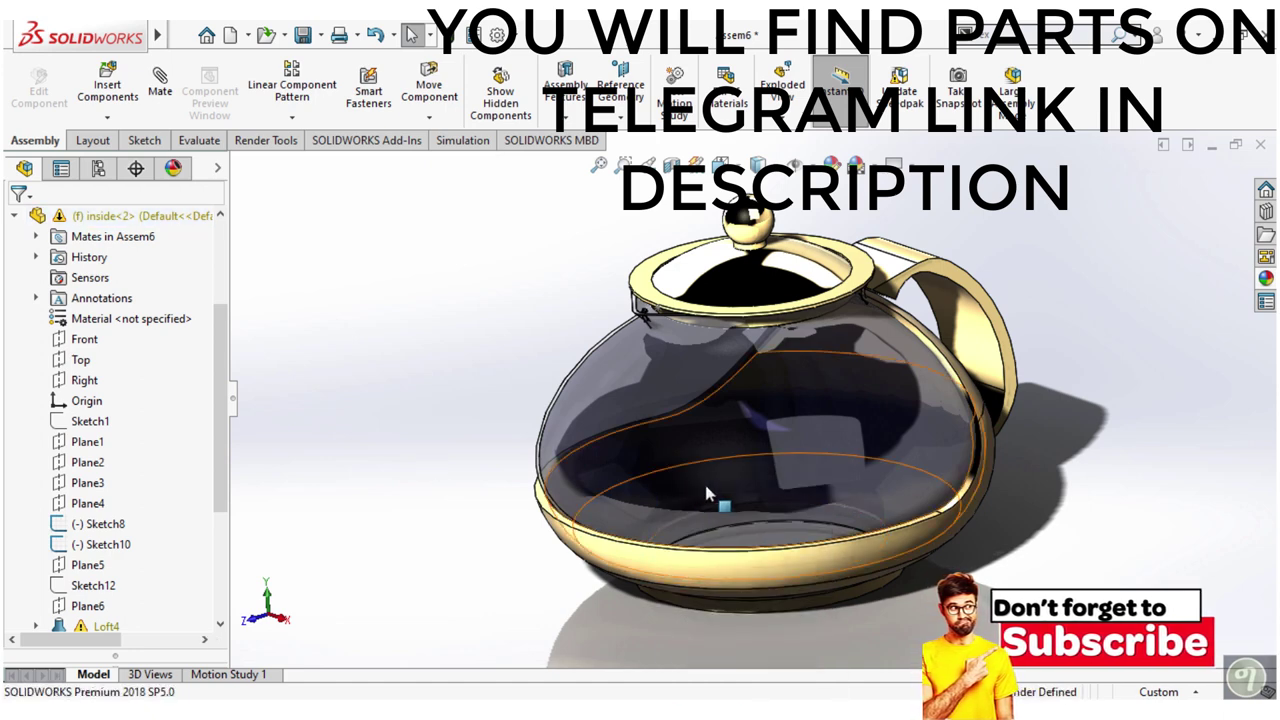
scroll(749, 460, "up", 2)
mouse_move(749, 460)
middle_mouse_down()
mouse_move(806, 430)
mouse_move(682, 376)
mouse_move(777, 357)
mouse_move(640, 343)
middle_mouse_up()
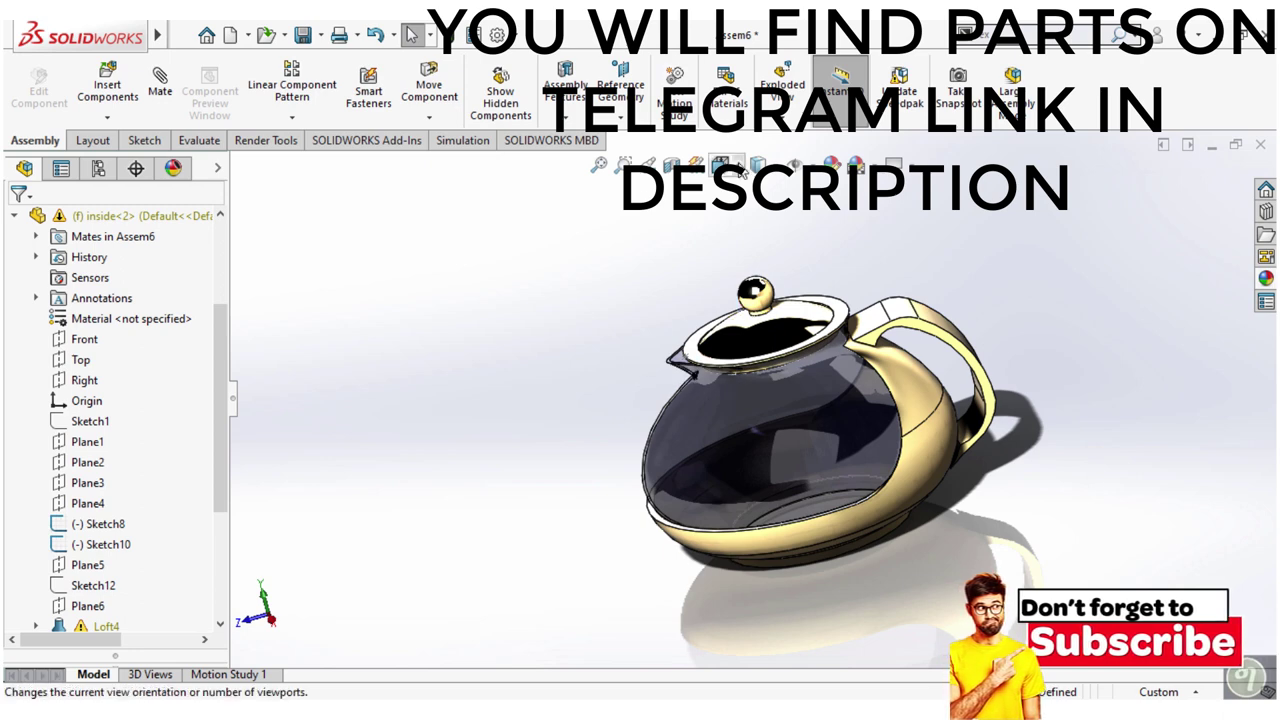
Apply the Plain White scene from the heads-up toolbar
left_click(742, 174)
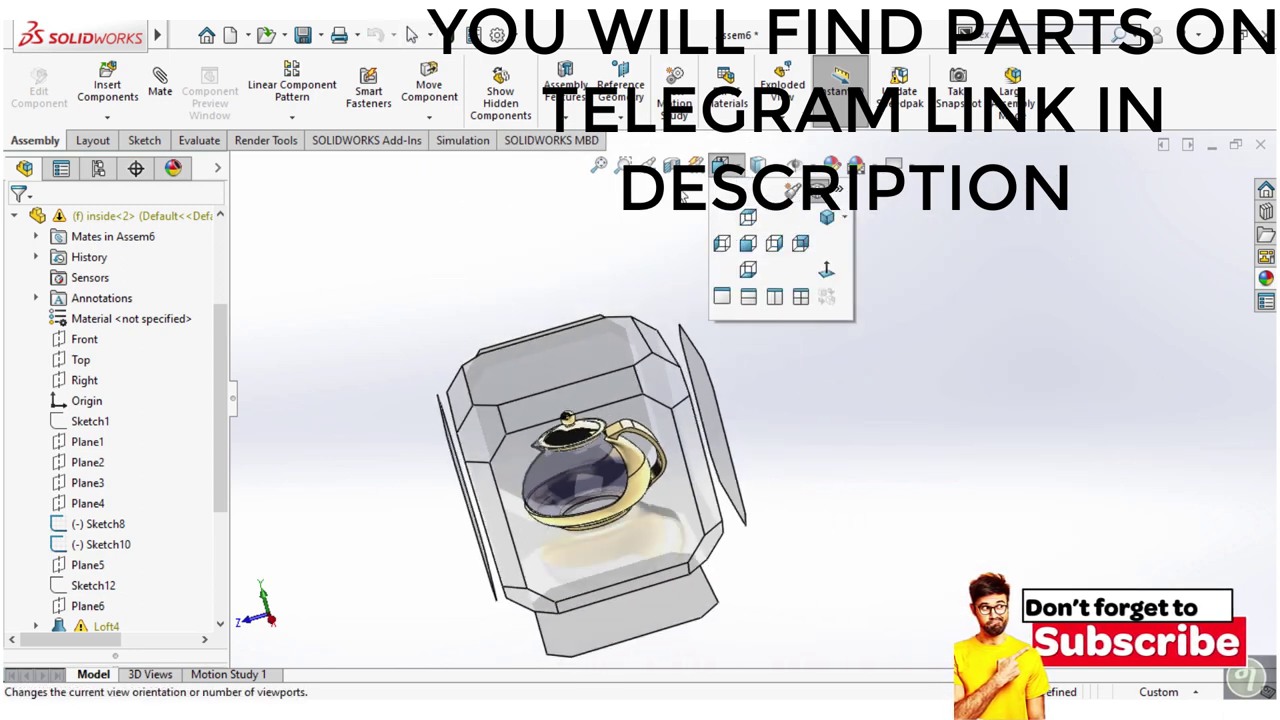
left_click(658, 210)
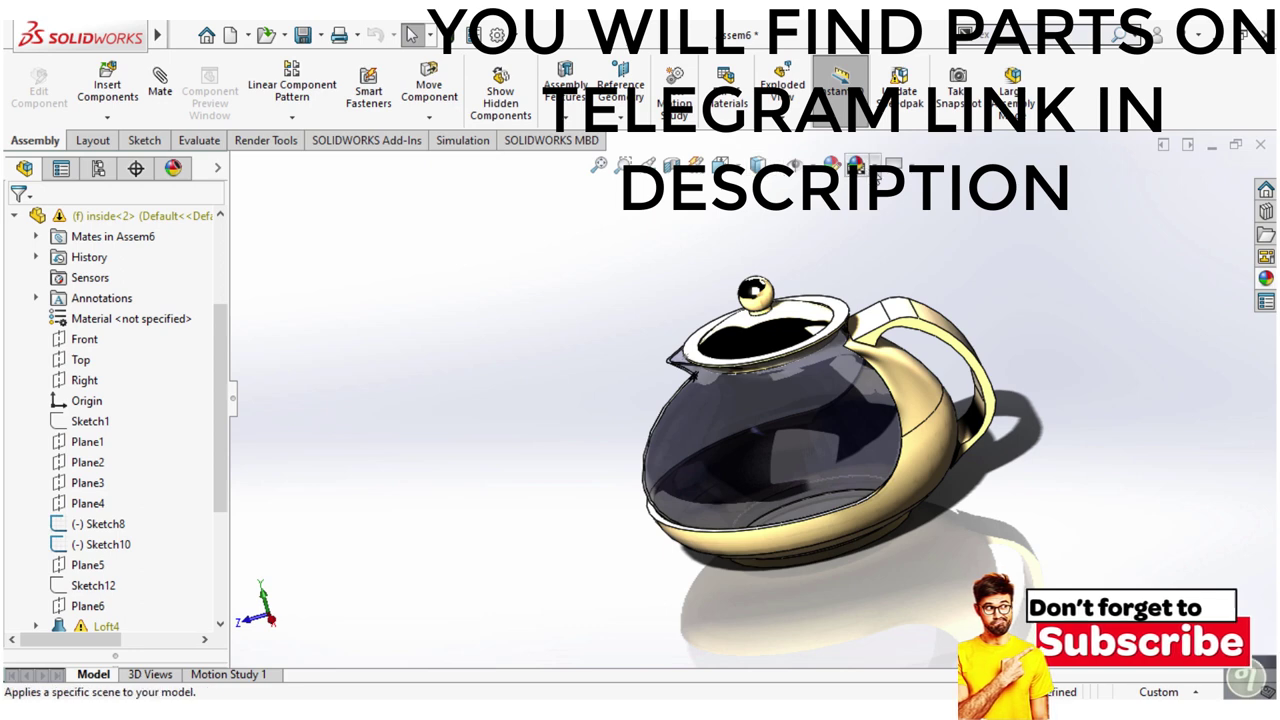
left_click(857, 168)
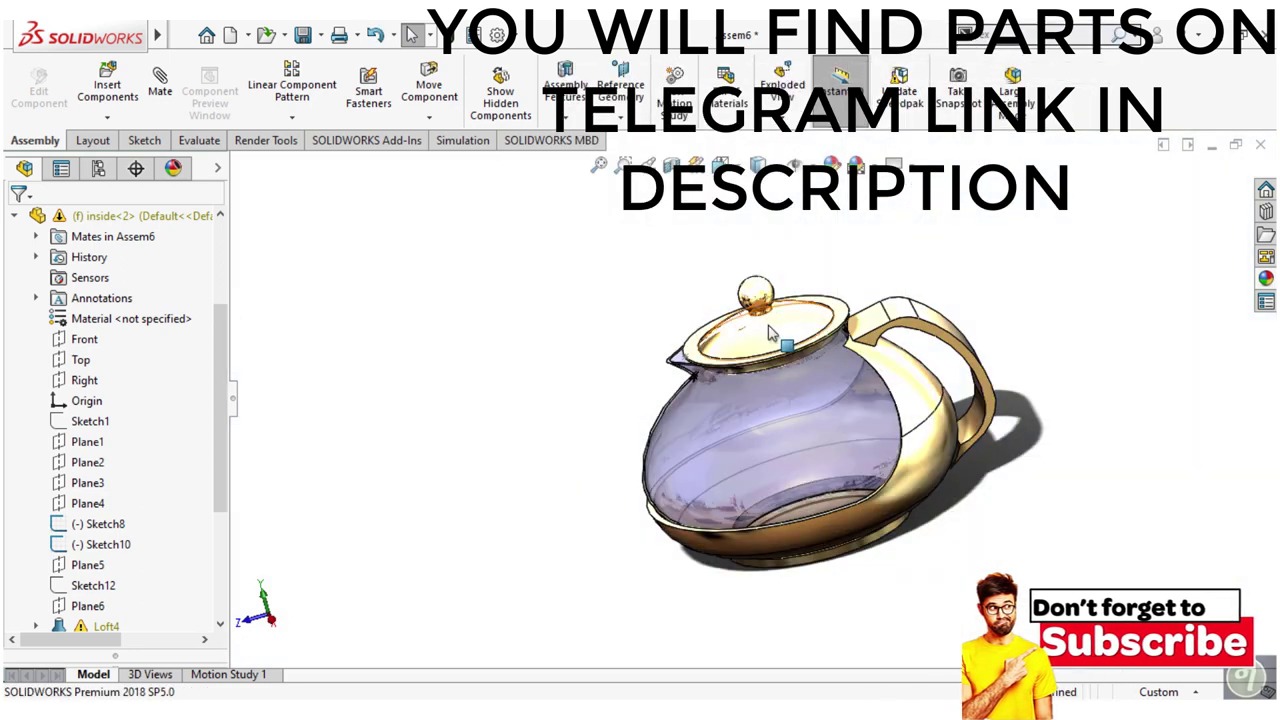
Choose a new shading style for the teapot from the Display Style flyout
mouse_move(771, 340)
middle_mouse_down()
mouse_move(876, 408)
mouse_move(868, 400)
middle_mouse_up()
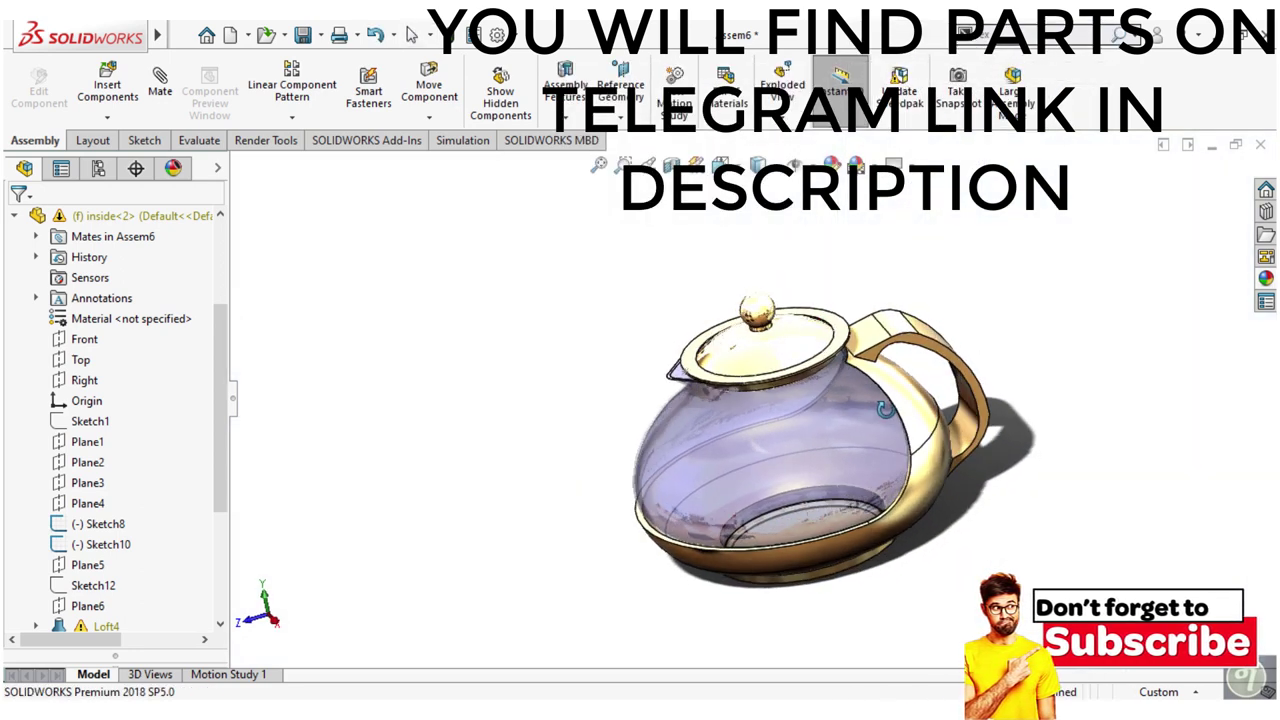
left_click(722, 165)
left_click(631, 226)
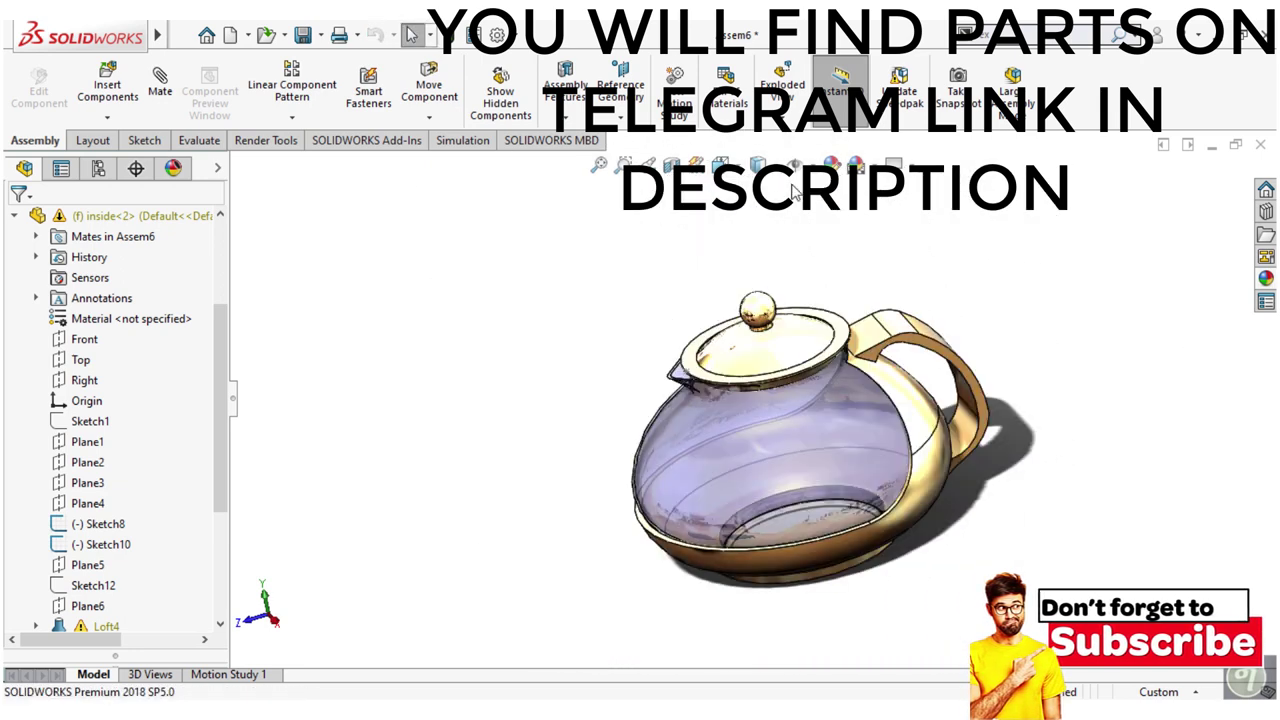
left_click(758, 165)
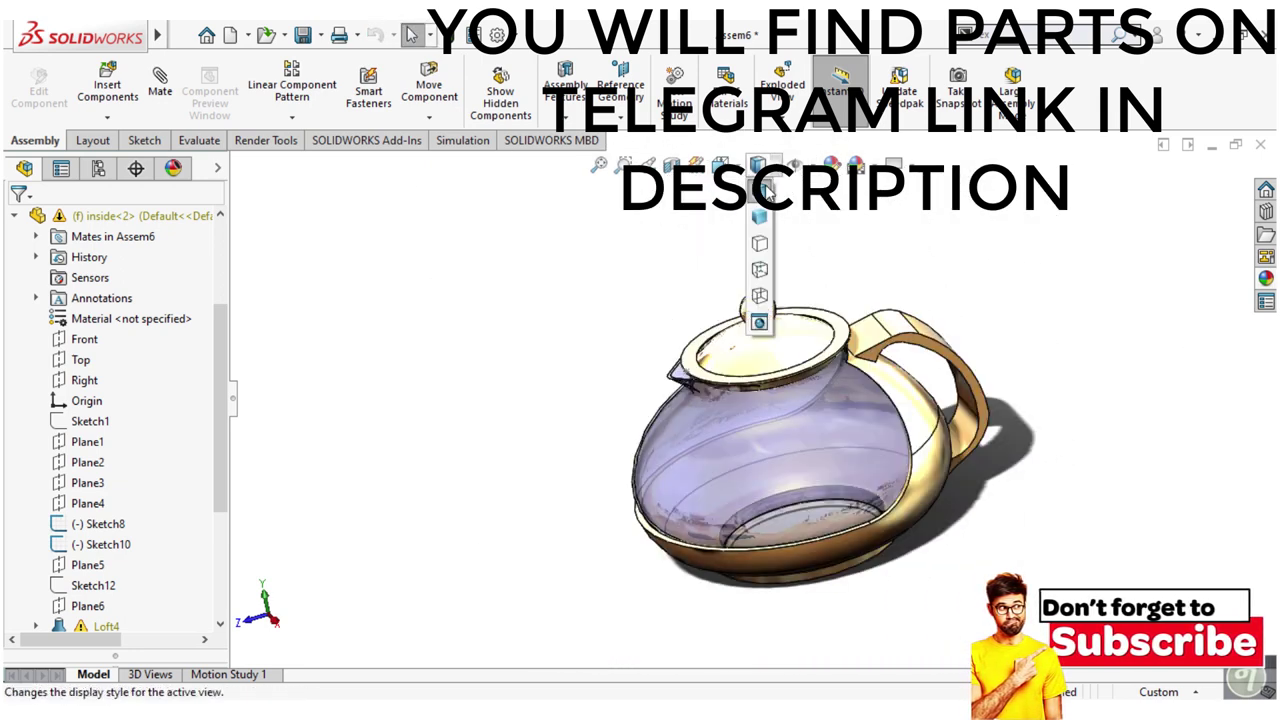
left_click(760, 320)
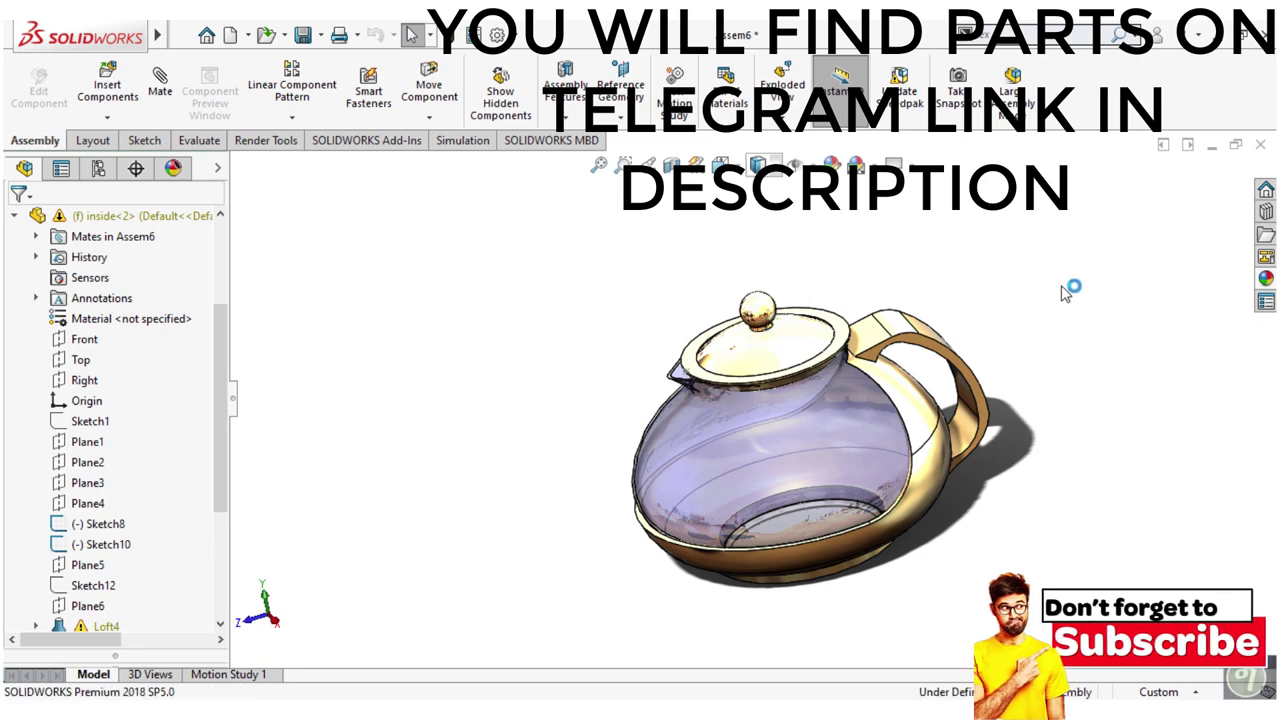